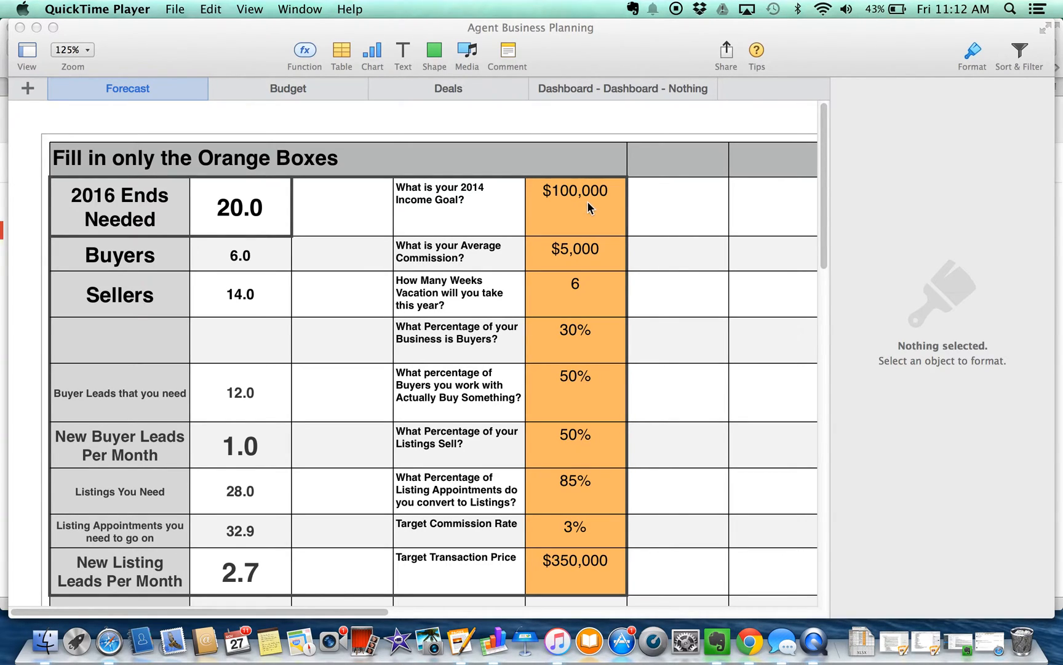
Set the income goal to $150,000 and the average commission to $6,500 on the Forecast sheet.
left_click(488, 186)
left_click(489, 185)
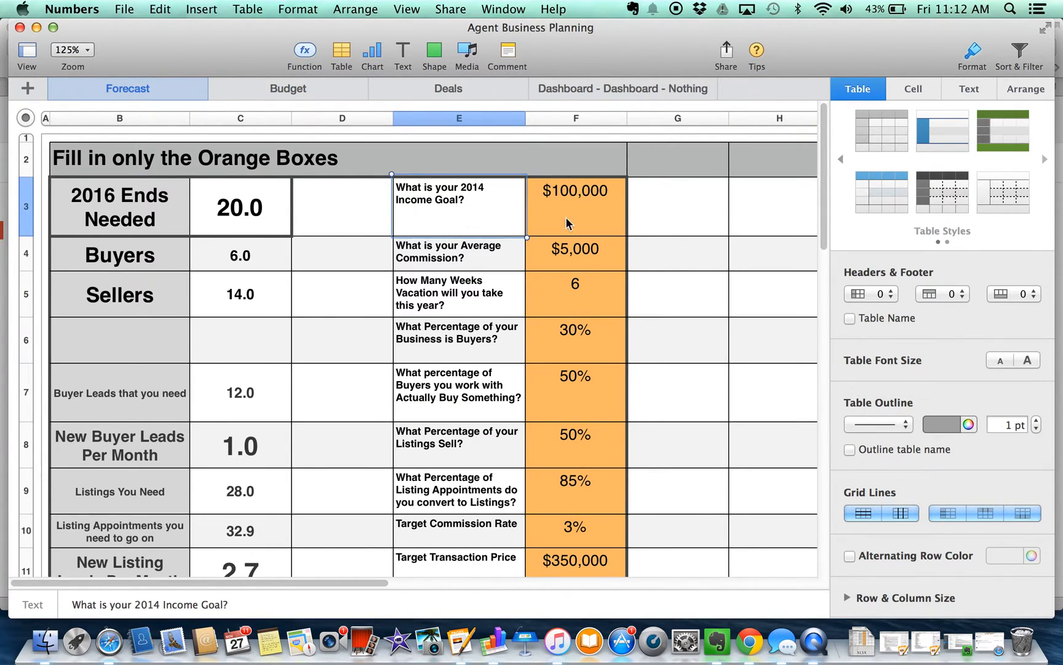
left_click(591, 207)
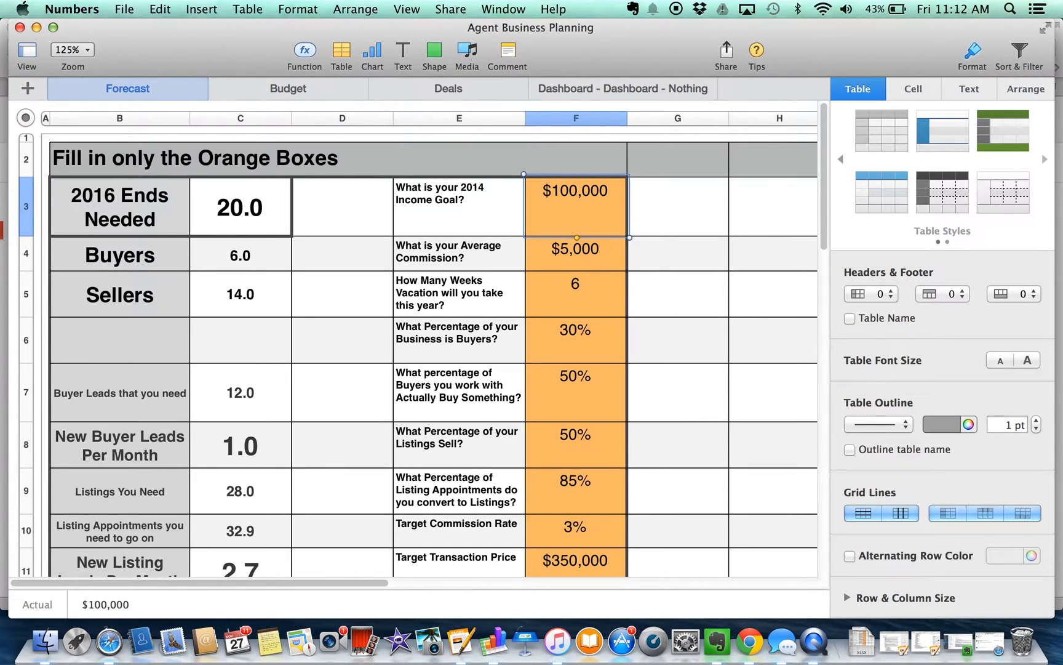
type("150000")
key("Return")
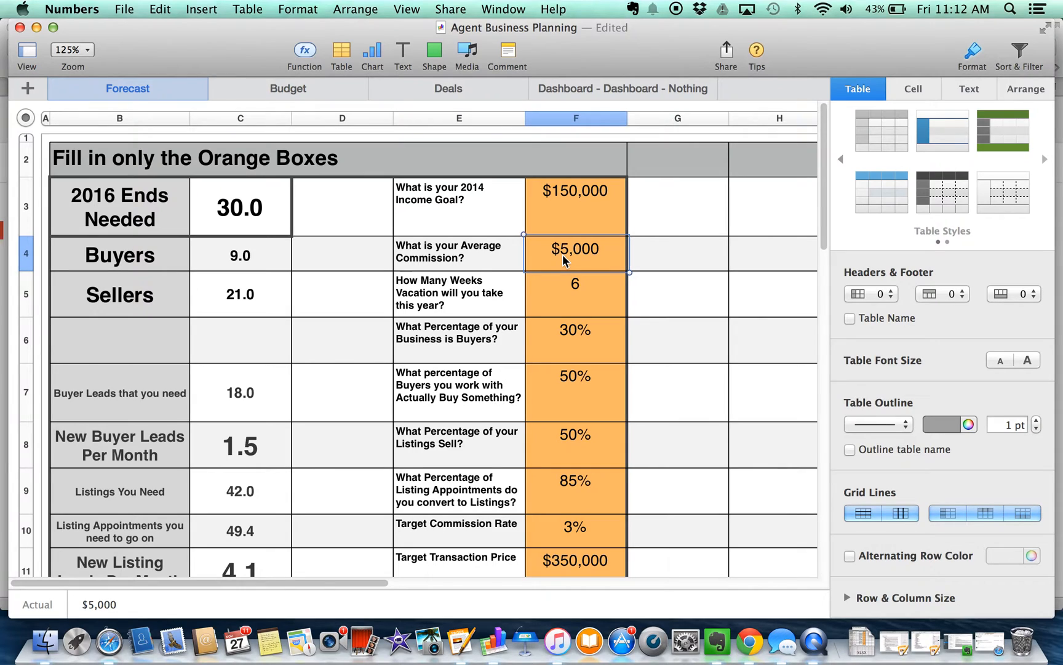
type("6500")
key("Return")
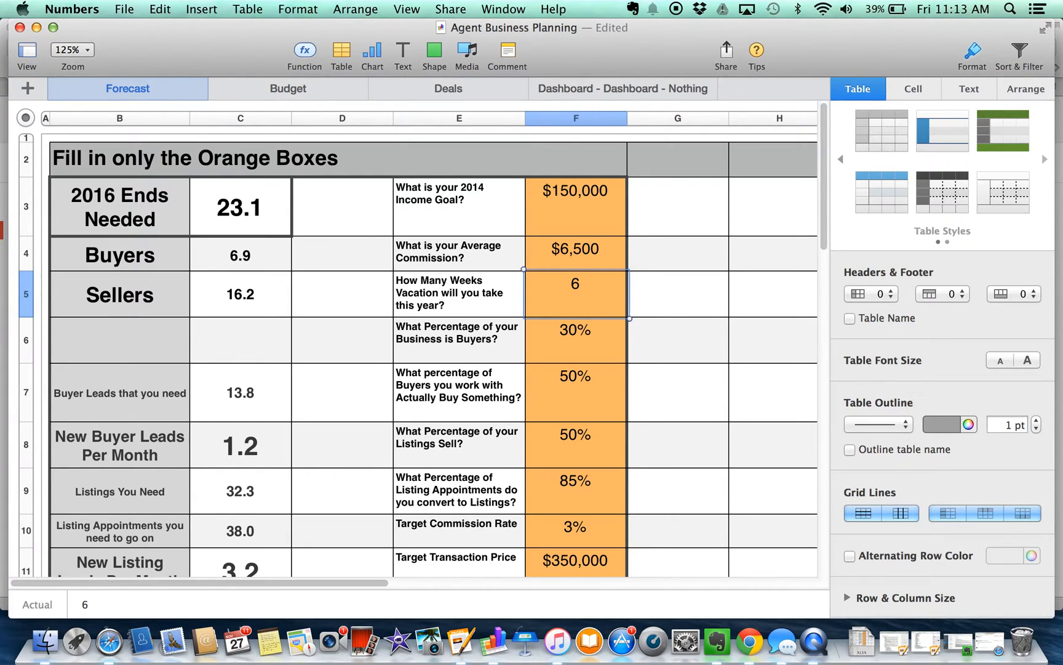
Set the percentage of business that is buyers to 70%.
left_click(576, 340)
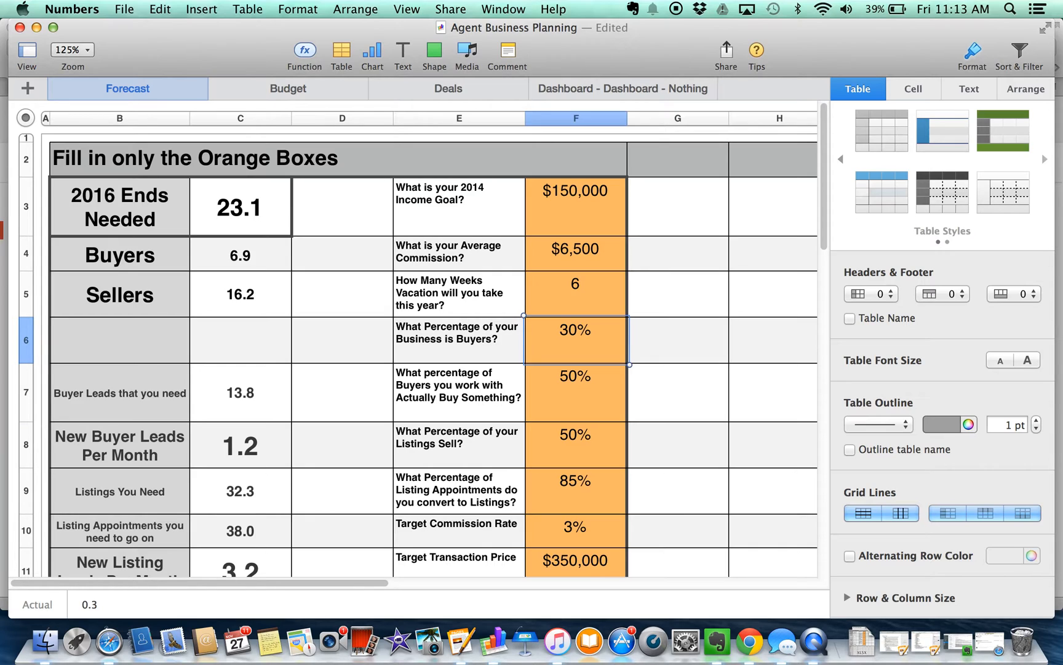
type("70")
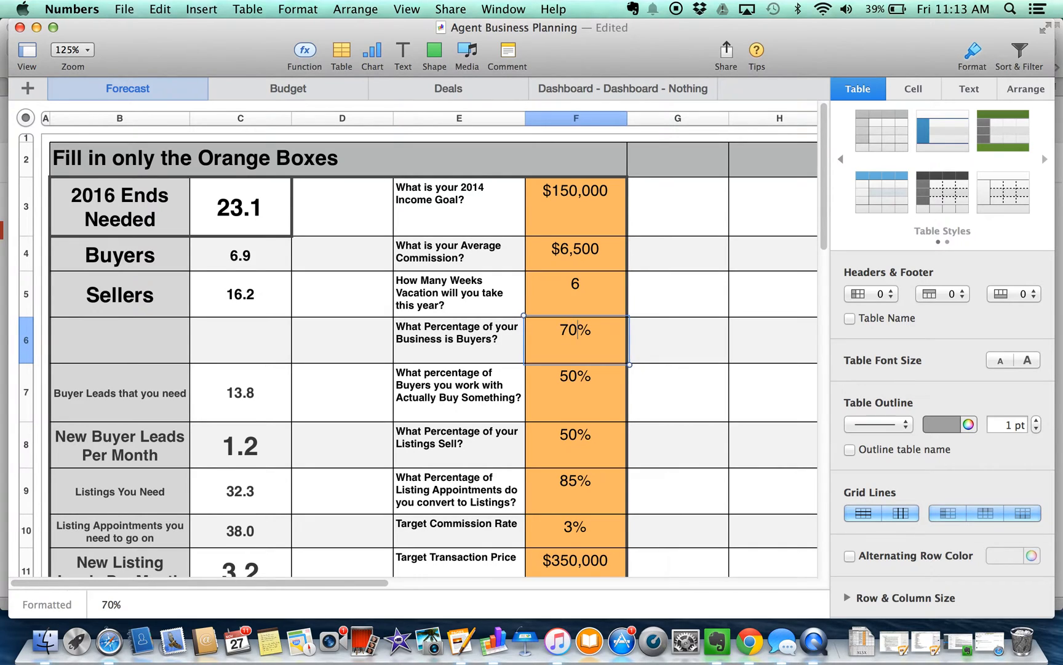
key("Return")
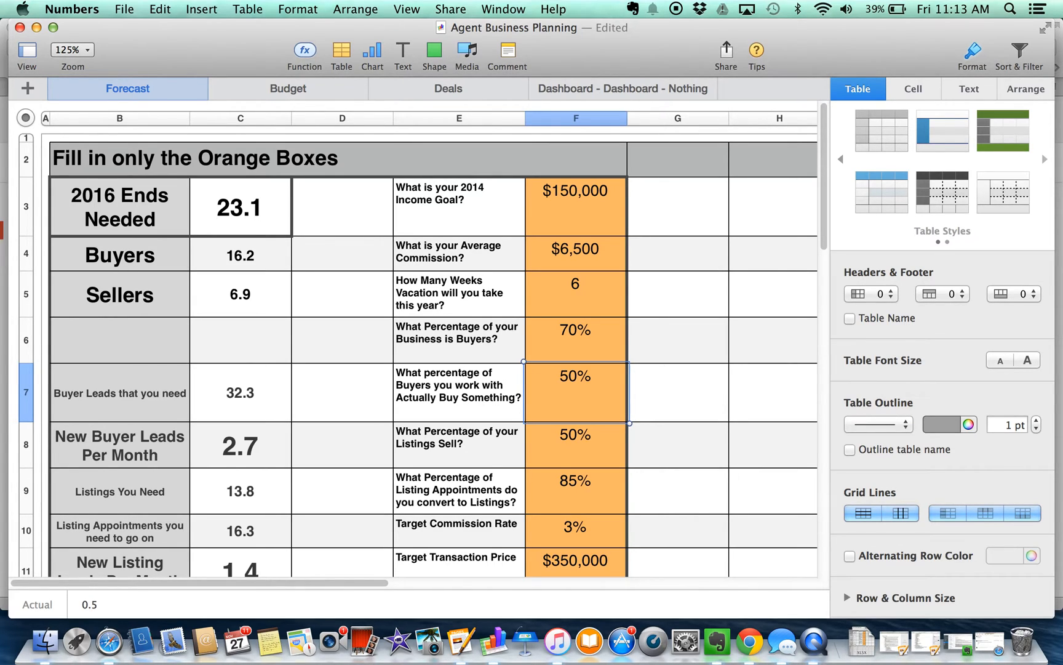
Change the percentage of business that is buyers to 50%.
key("Up")
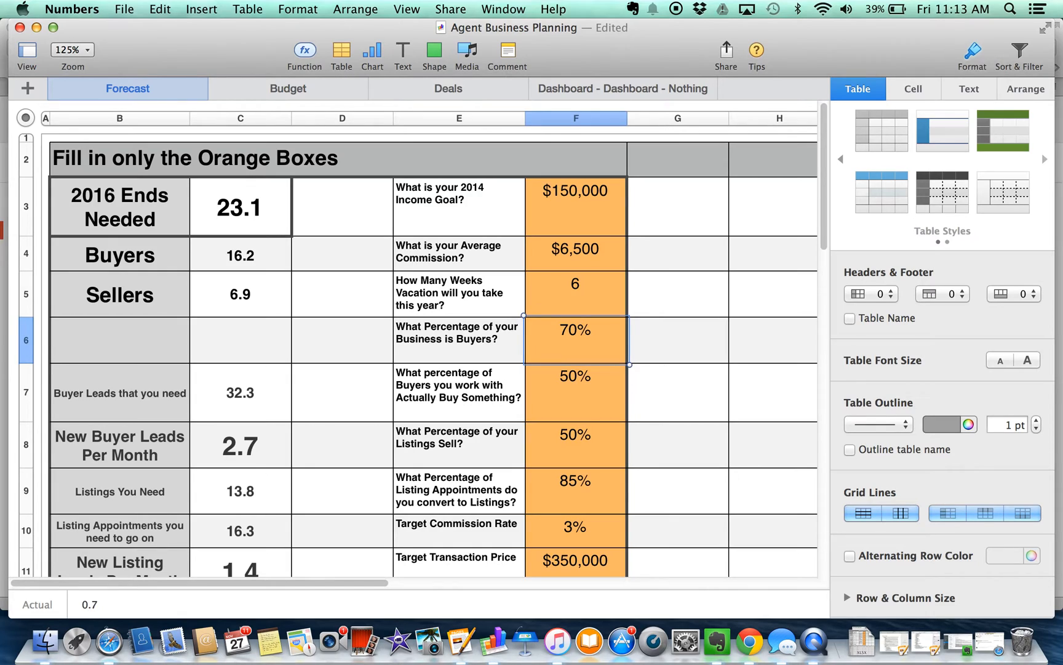
type("50")
key("Return")
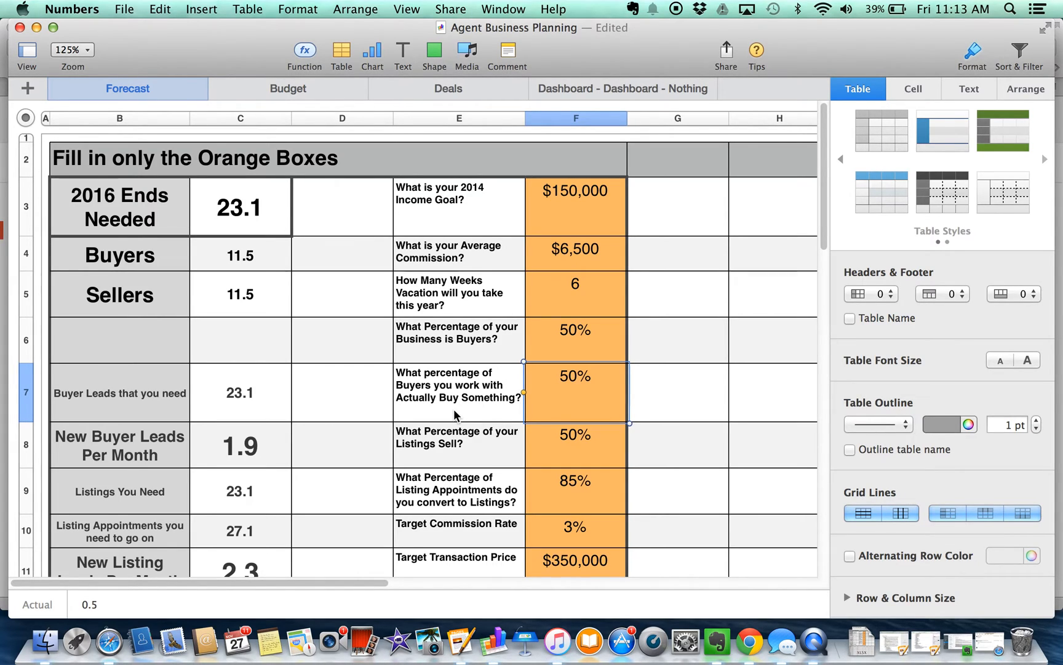
Try 10% as the percentage of buyers who actually buy something, and set it back to 50%.
type("10")
key("Return")
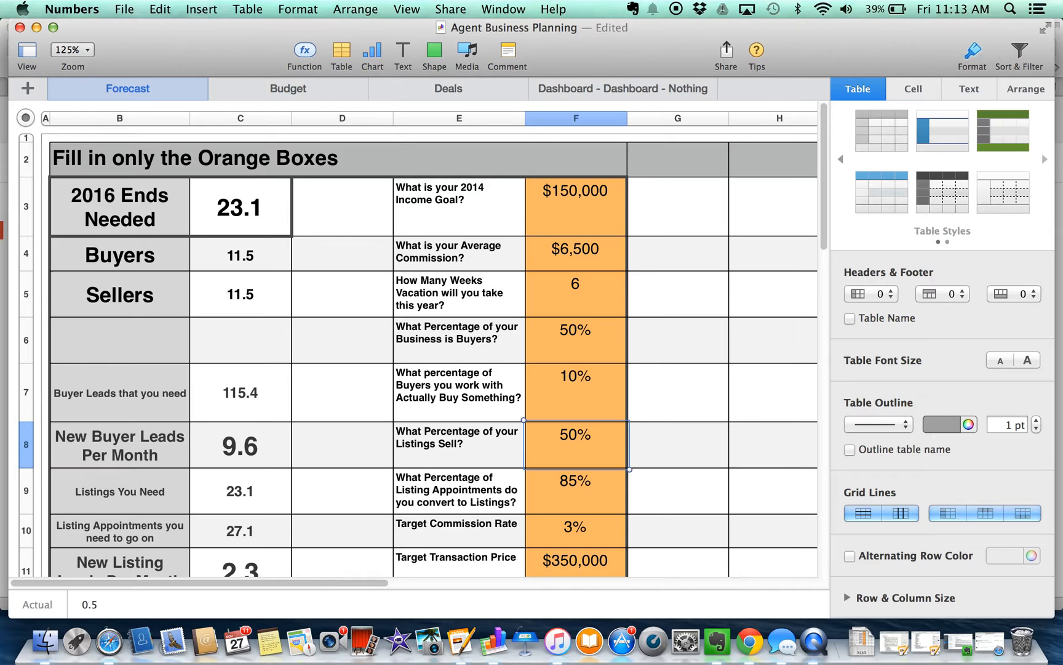
left_click(581, 399)
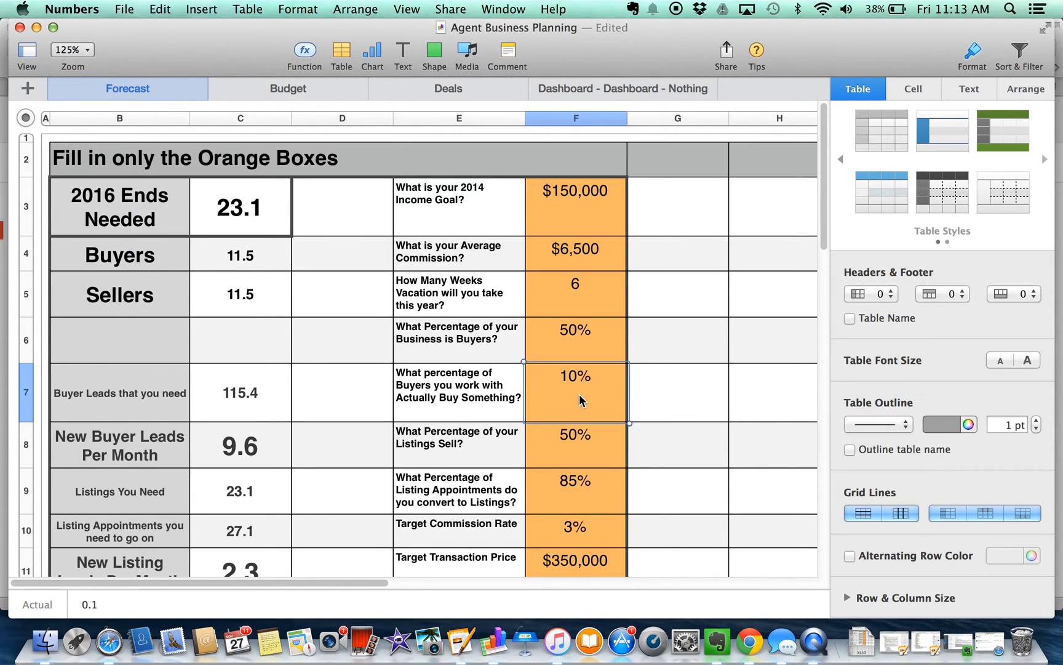
type("50")
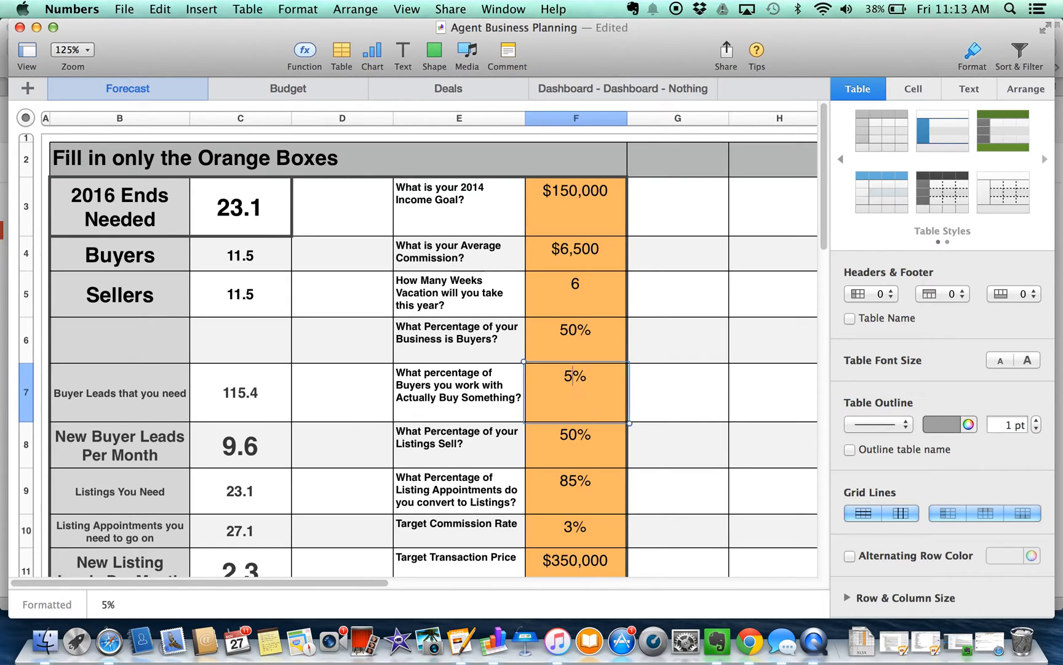
key("Return")
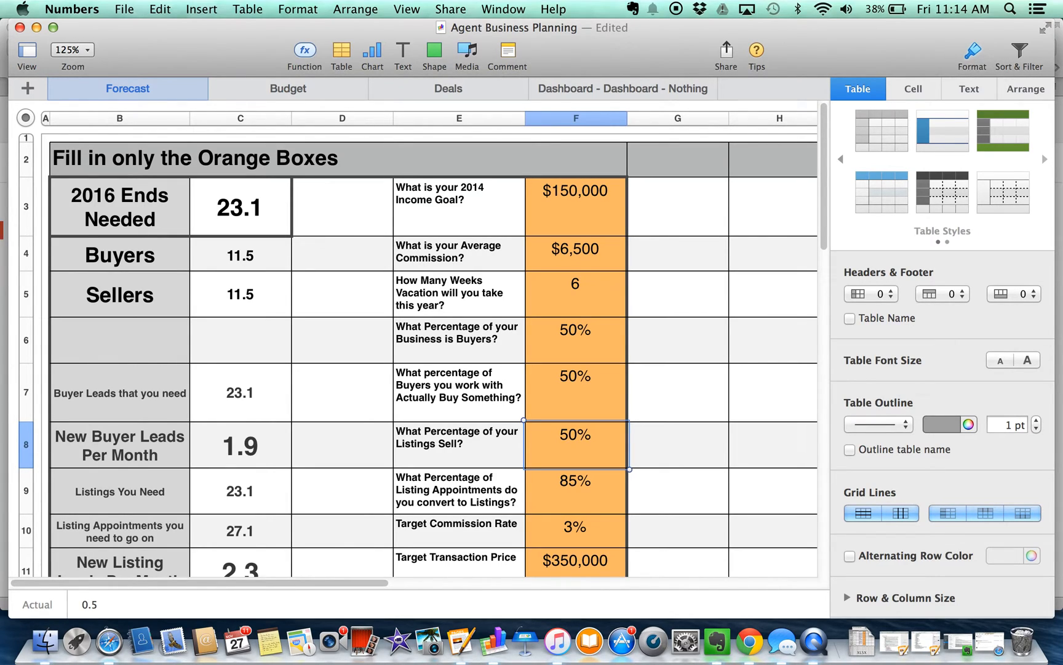
Set the percentage of listings that sell to 60% and the listing appointment conversion rate to 80%.
type("60")
key("Return")
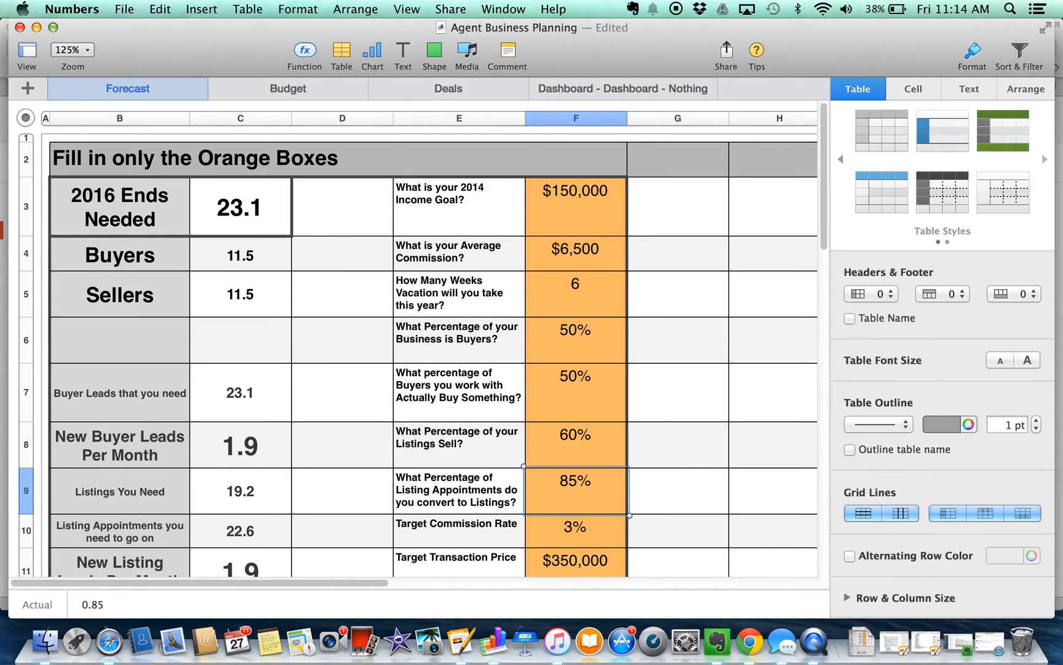
type("80")
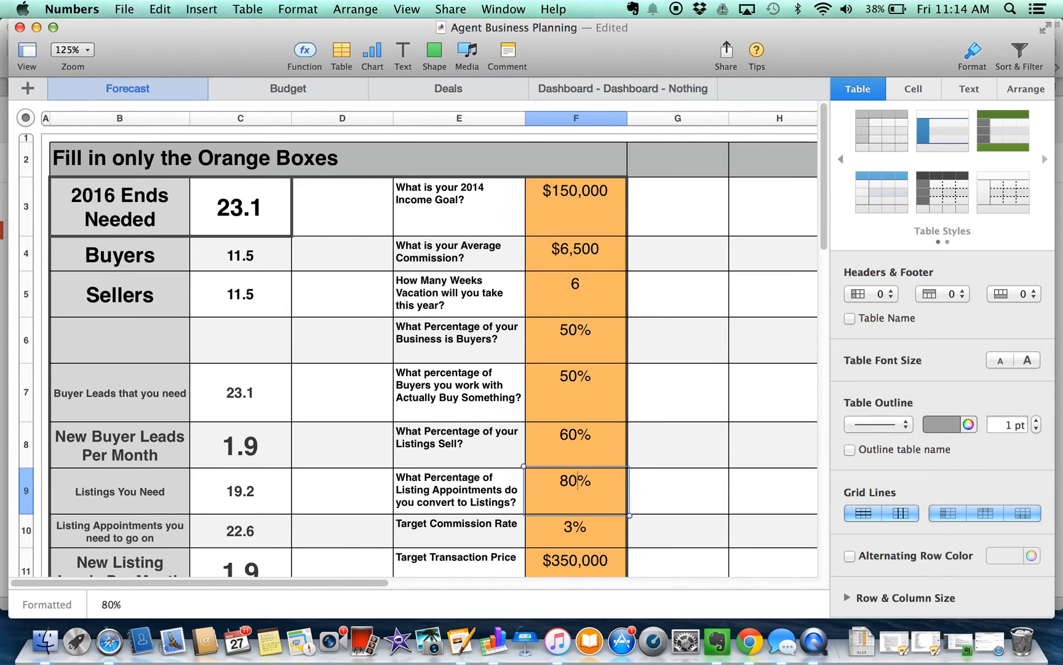
key("Return")
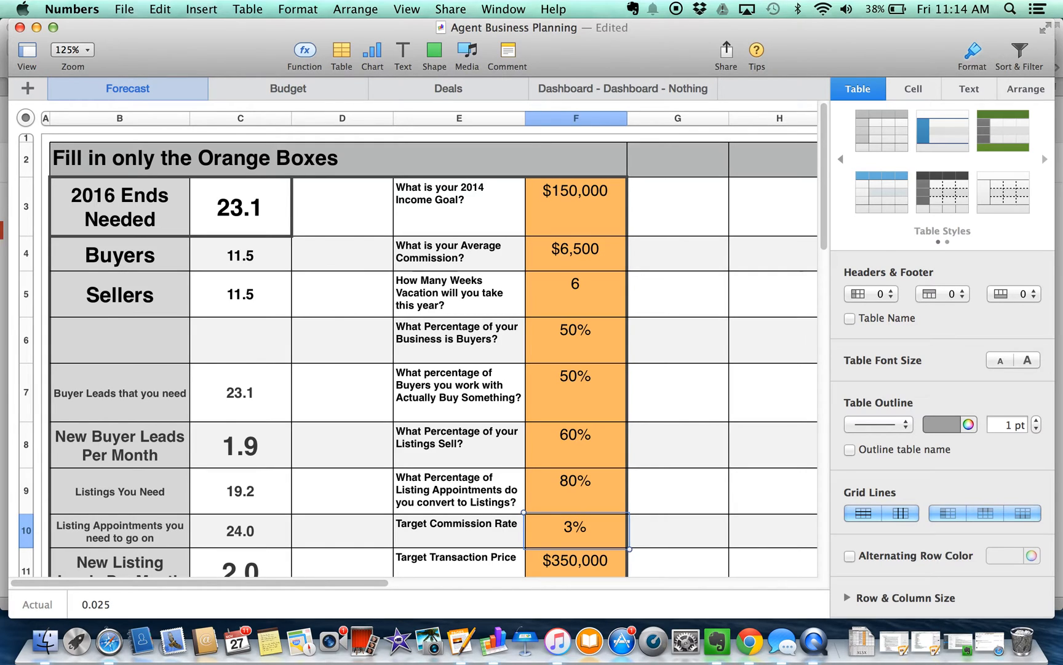
Leave the target commission rate as is and set the target transaction price to $500,000.
key("Return")
key("Return")
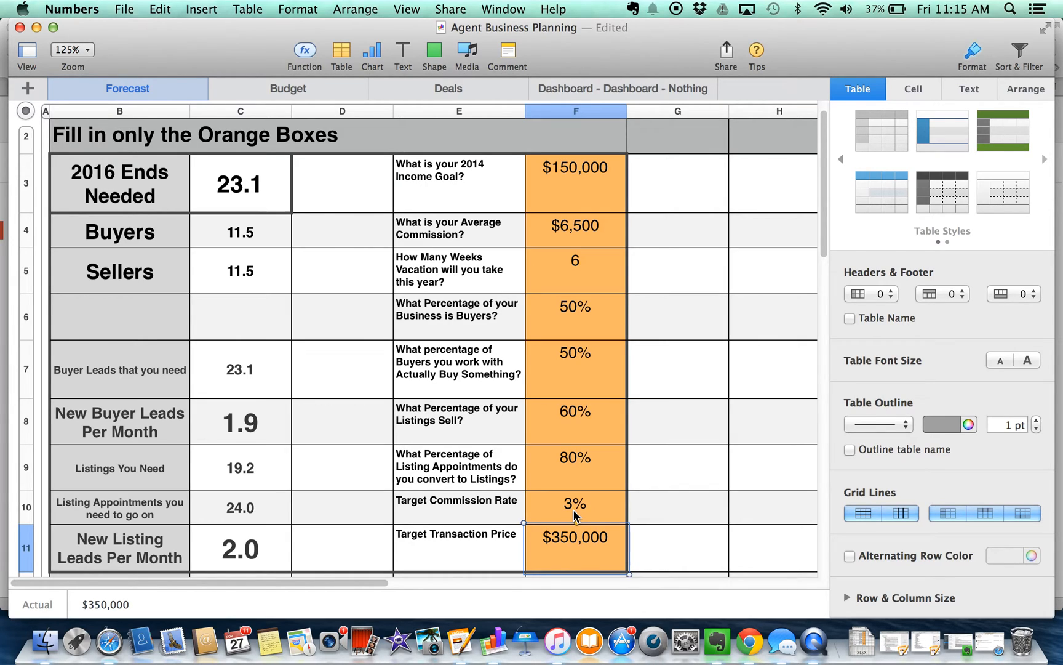
type("500000")
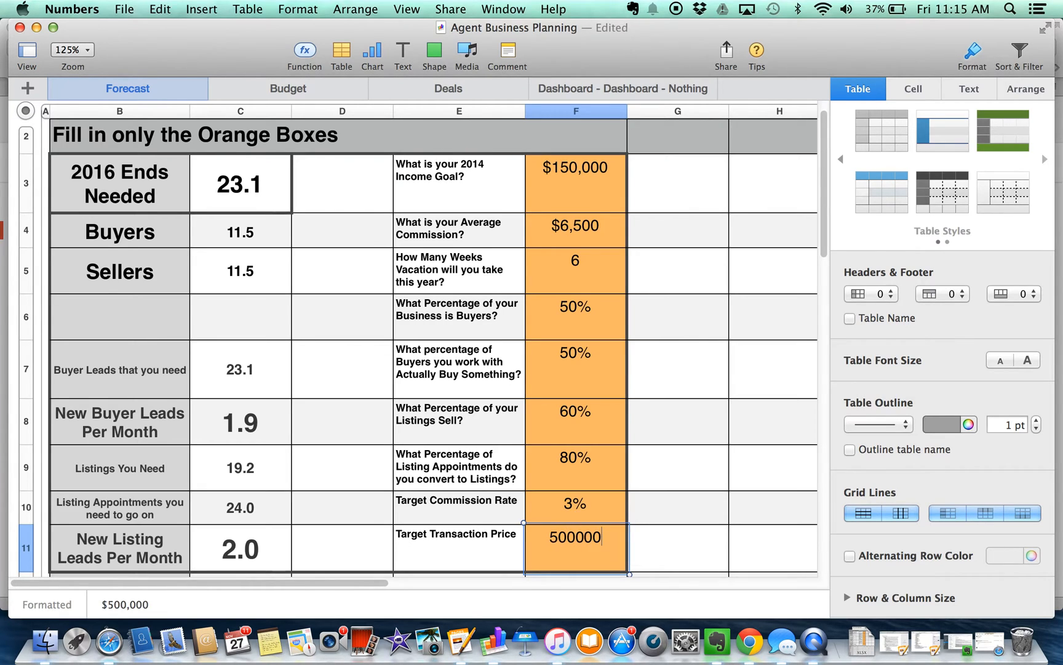
key("Return")
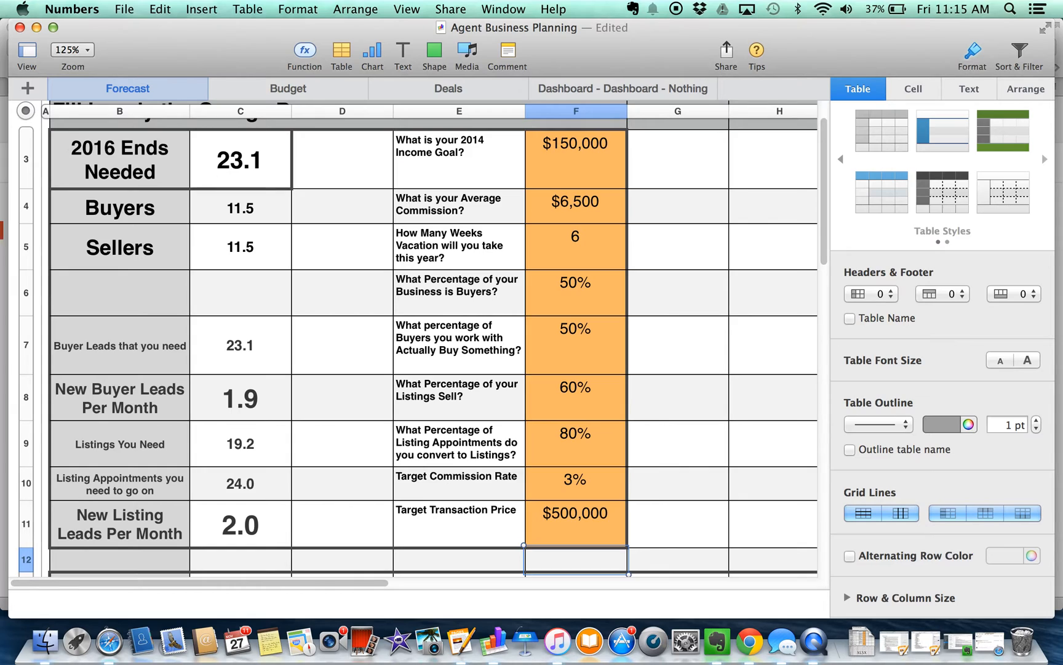
Change the target transaction price to $350,000.
left_click(570, 517)
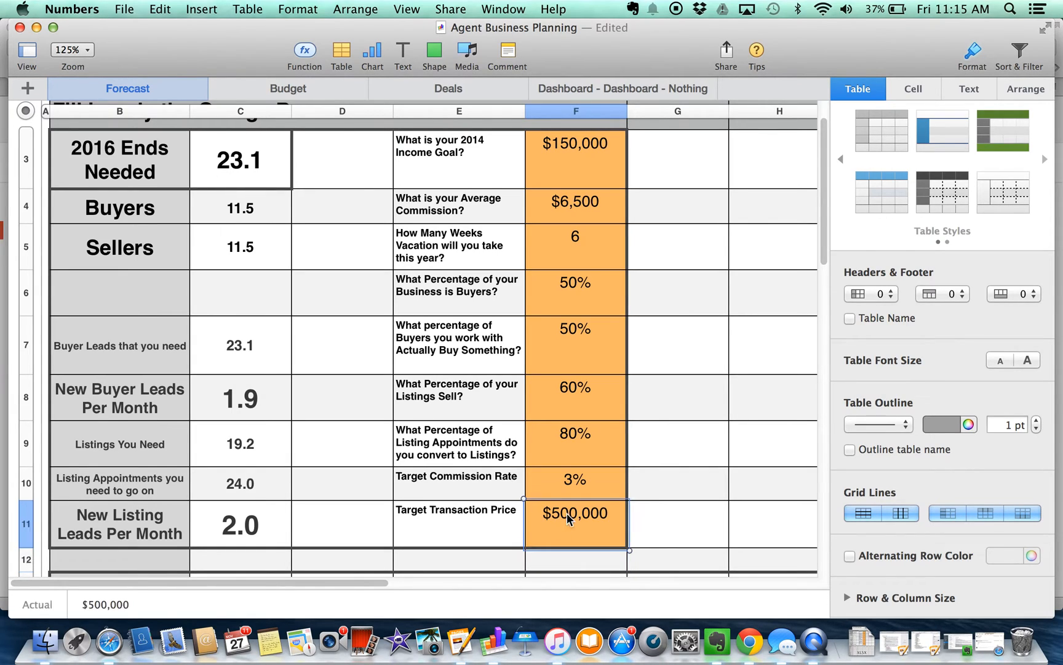
type("350")
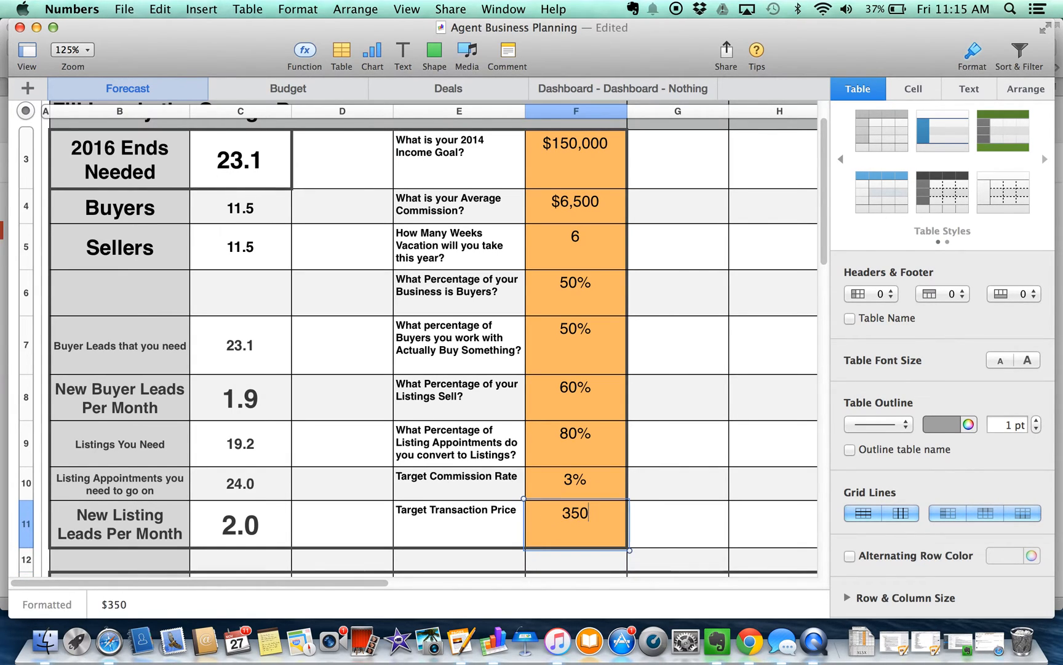
type(",0000")
key("Return")
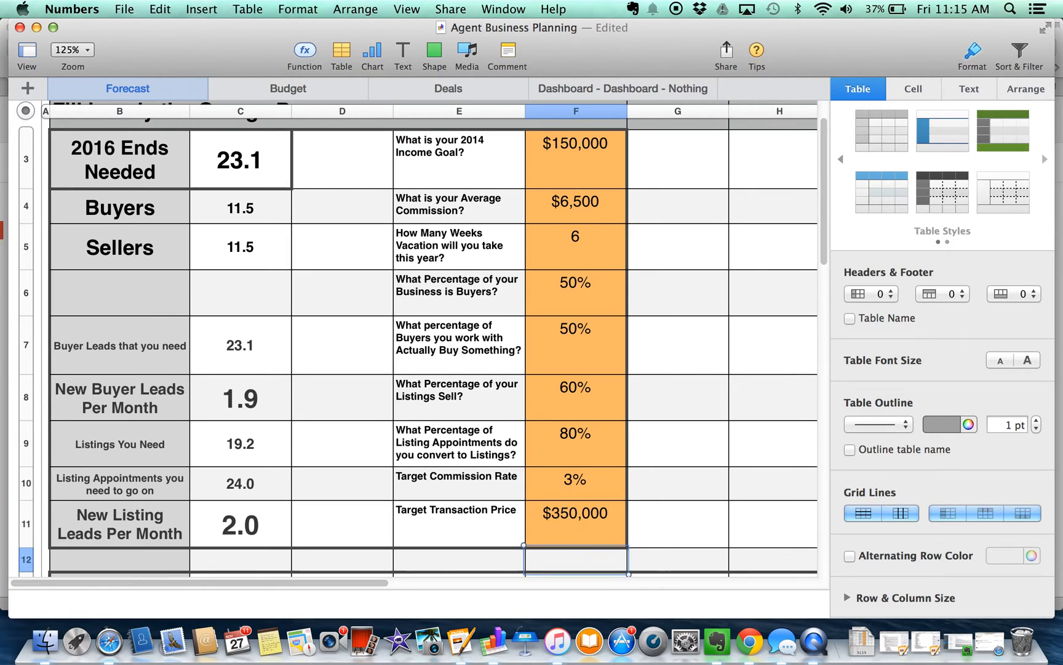
Set the target transaction price to $275,000.
left_click(569, 517)
type("275000")
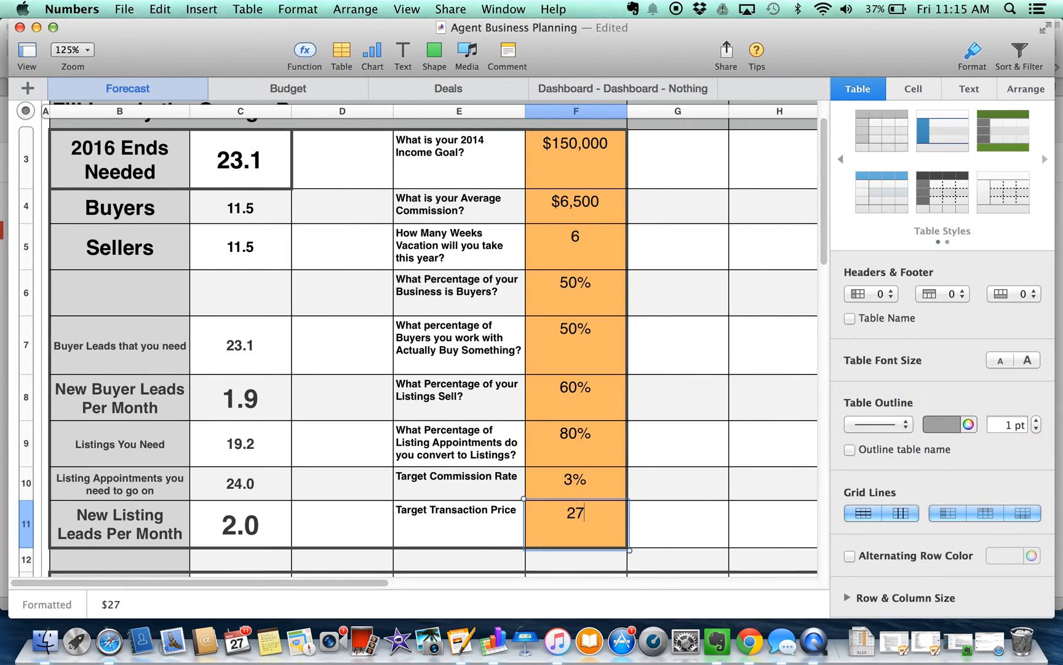
key("Return")
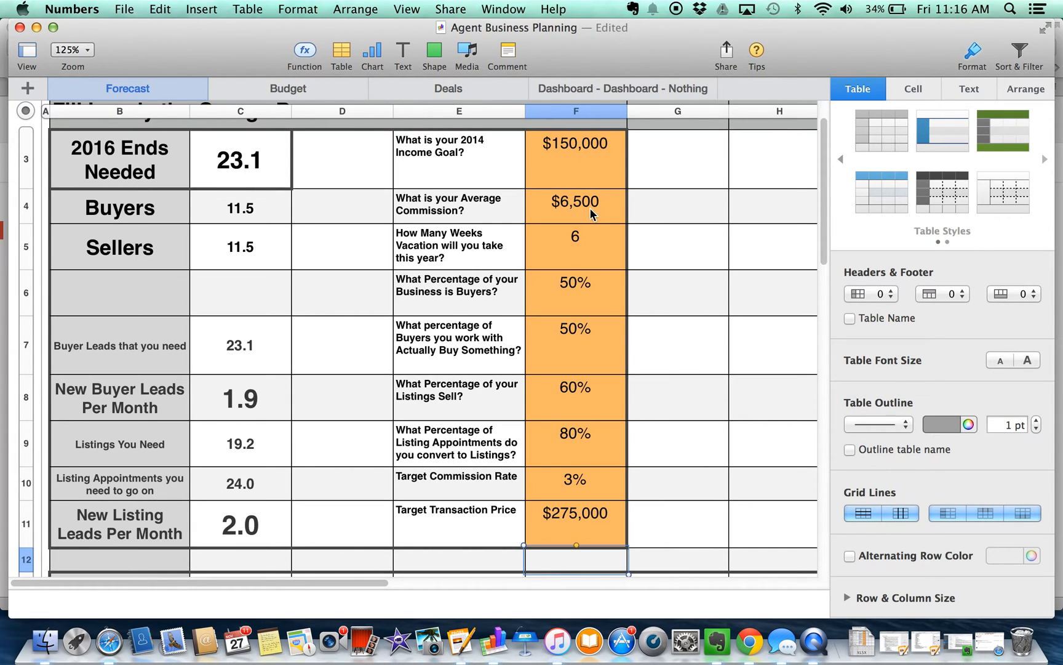
Review the 2014 Monthly Breakdown table below the forecast inputs, including commission, required ends and listing appointments per month.
scroll(373, 448, "down", 5)
scroll(373, 448, "down", 6)
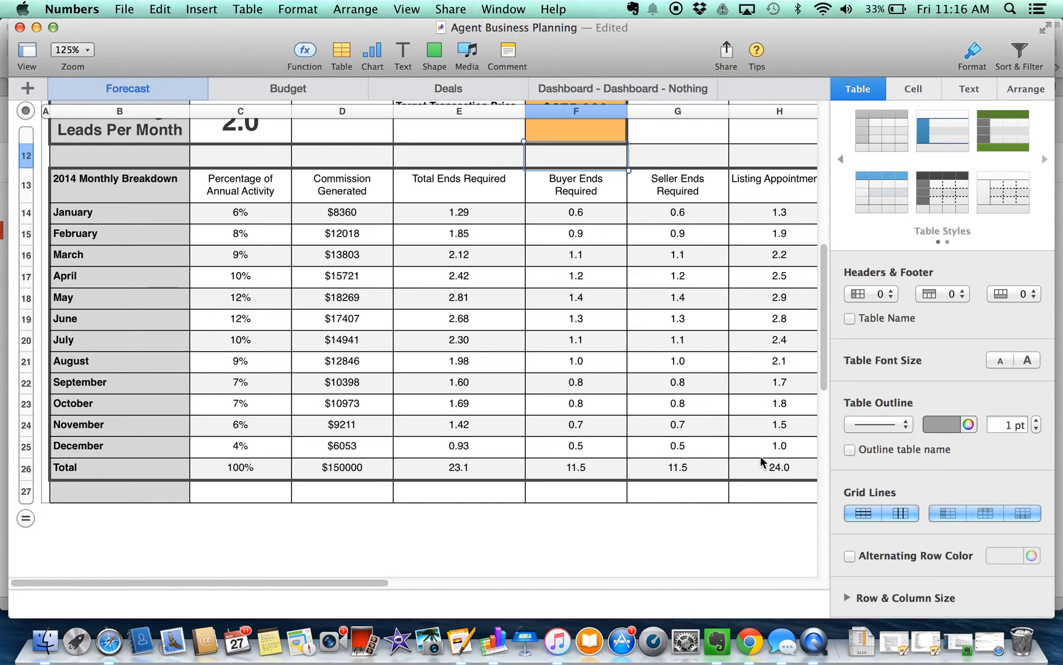
mouse_move(283, 580)
left_mouse_down()
mouse_move(361, 583)
mouse_move(265, 581)
left_mouse_up()
scroll(222, 265, "up", 1)
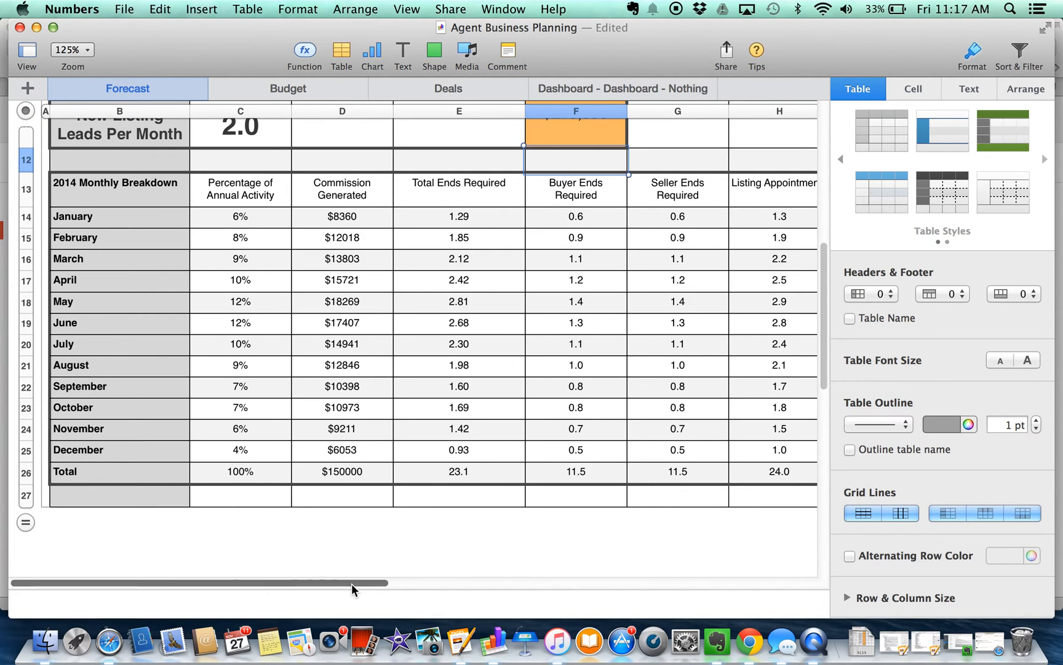
scroll(196, 360, "up", 1)
scroll(185, 336, "up", 5)
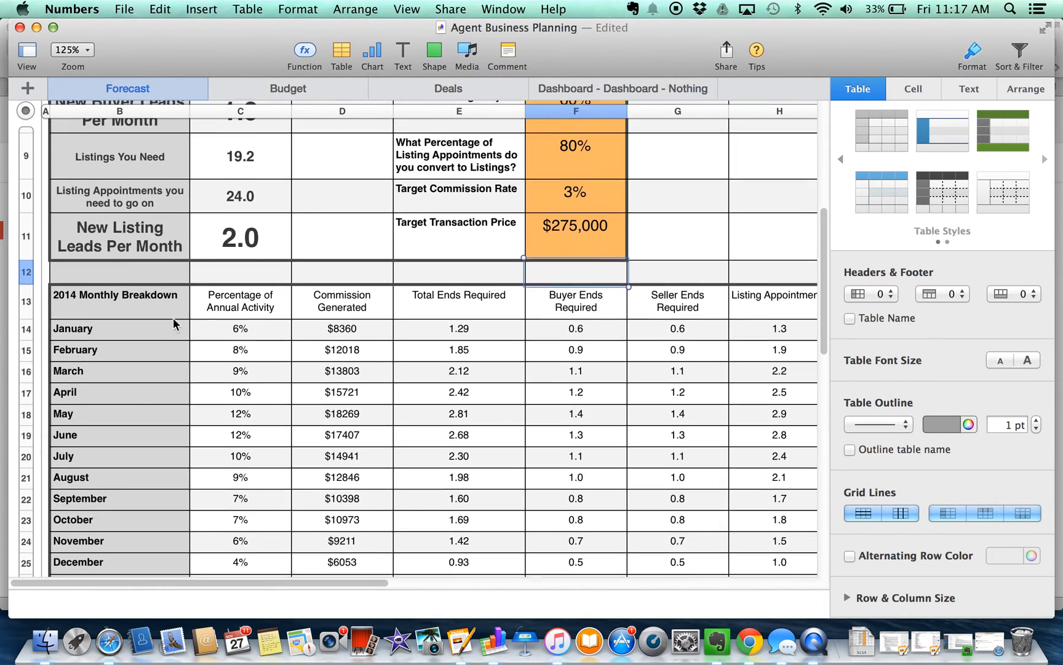
scroll(168, 310, "up", 5)
scroll(163, 302, "up", 1)
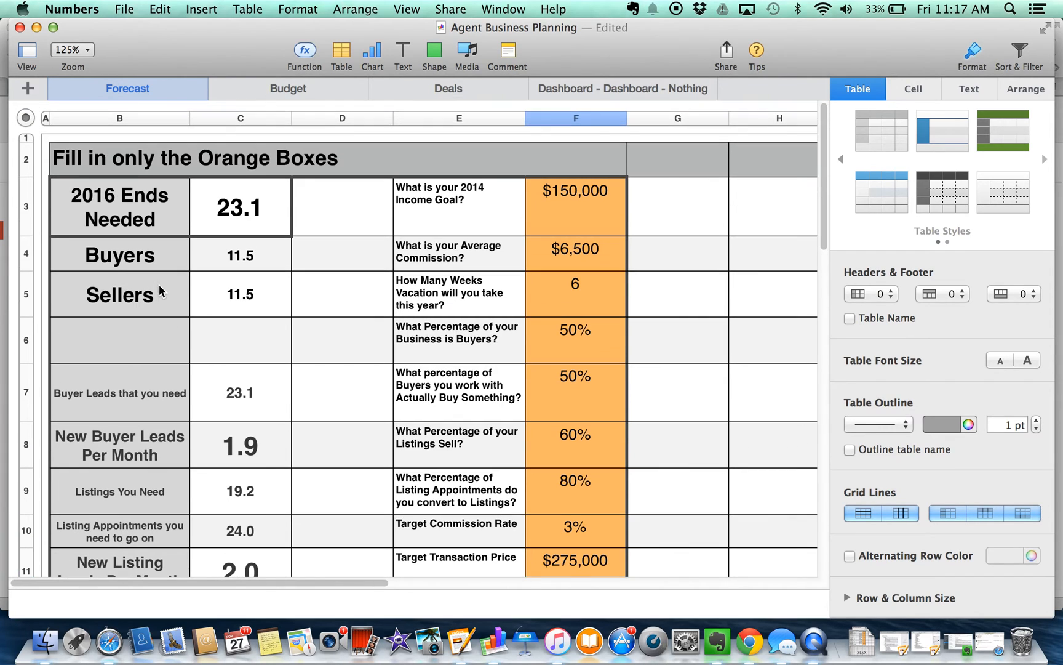
Open the Budget sheet and inspect the annual forecast cells for the Automotive business expenses.
left_click(280, 91)
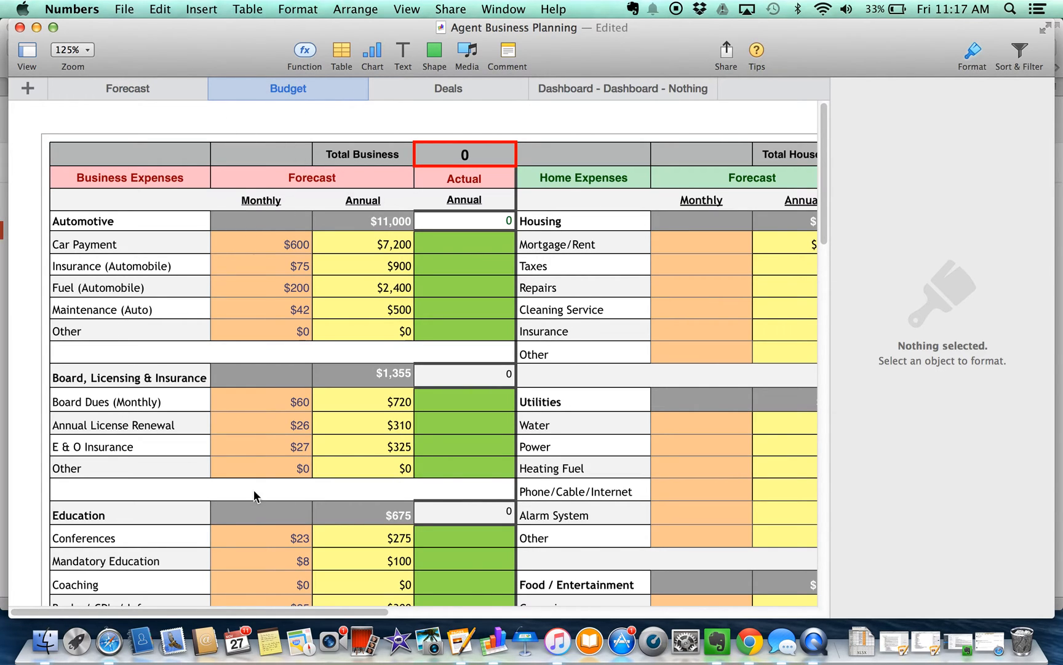
left_click_drag(368, 612, 342, 609)
left_click(368, 246)
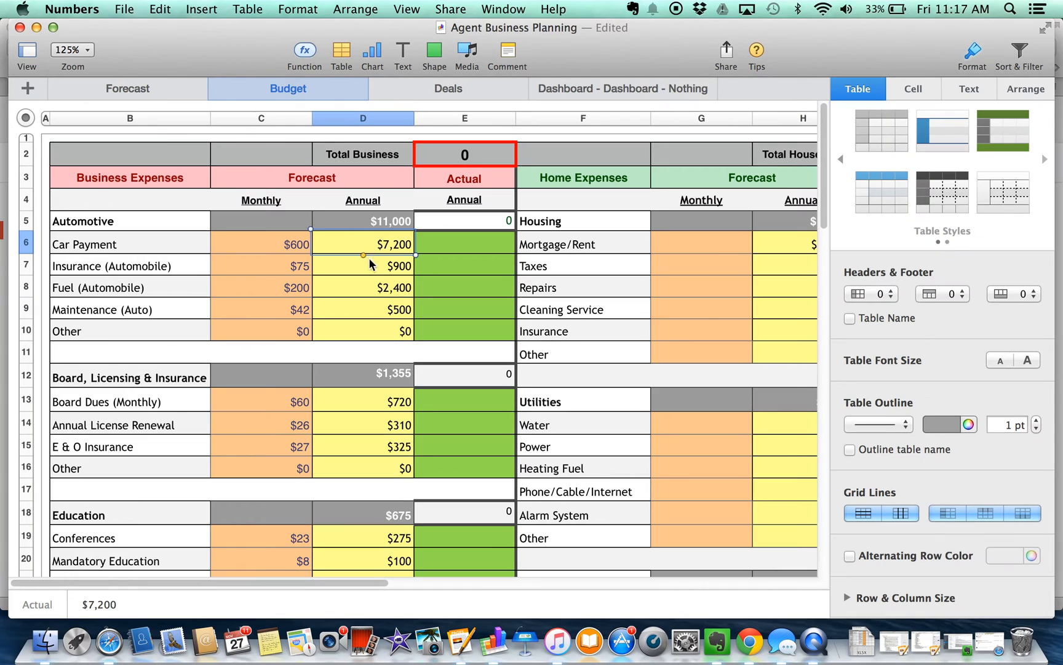
left_click(369, 267)
left_click(371, 289)
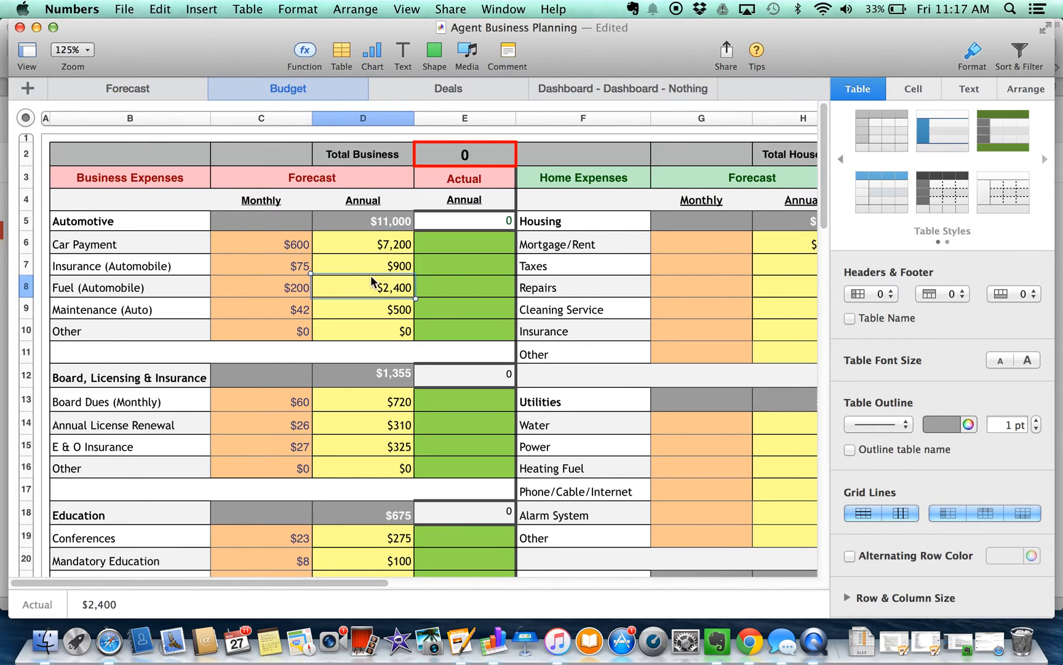
left_click(376, 250)
left_click(370, 269)
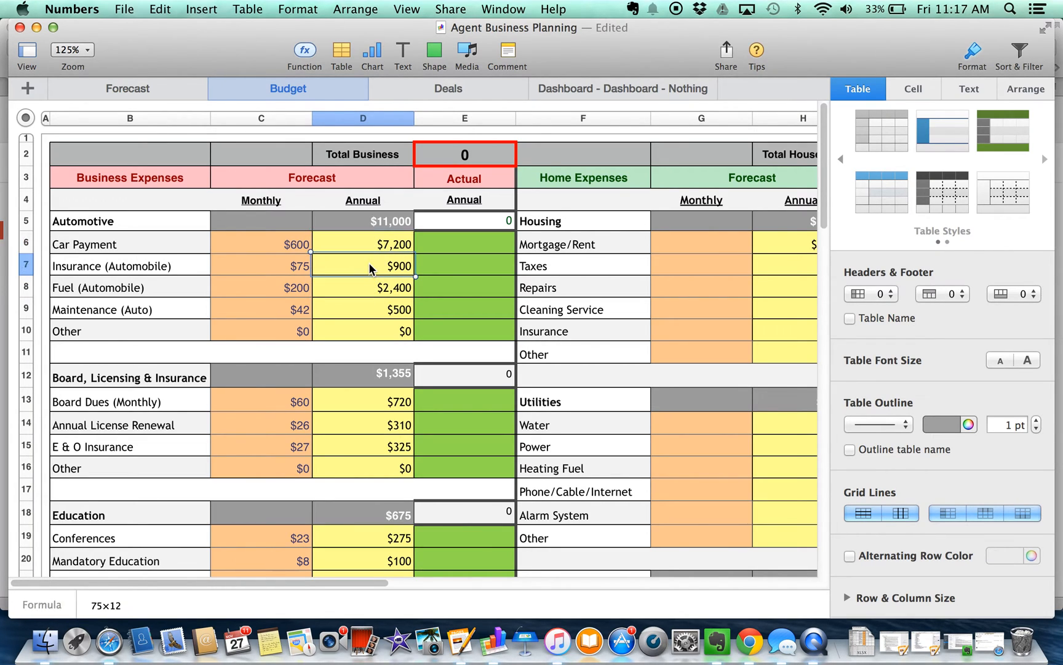
left_click(372, 297)
left_click(370, 313)
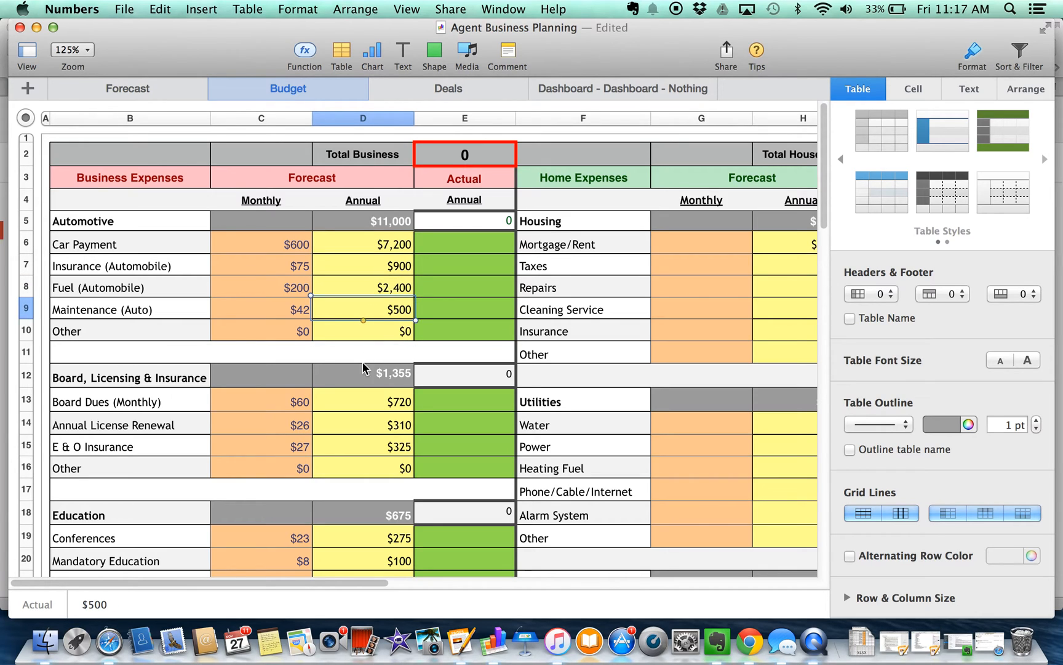
Inspect the annual forecast cells under Board, Licensing & Insurance and view the Education and Marketing expenses.
scroll(363, 376, "down", 1)
scroll(363, 376, "down", 2)
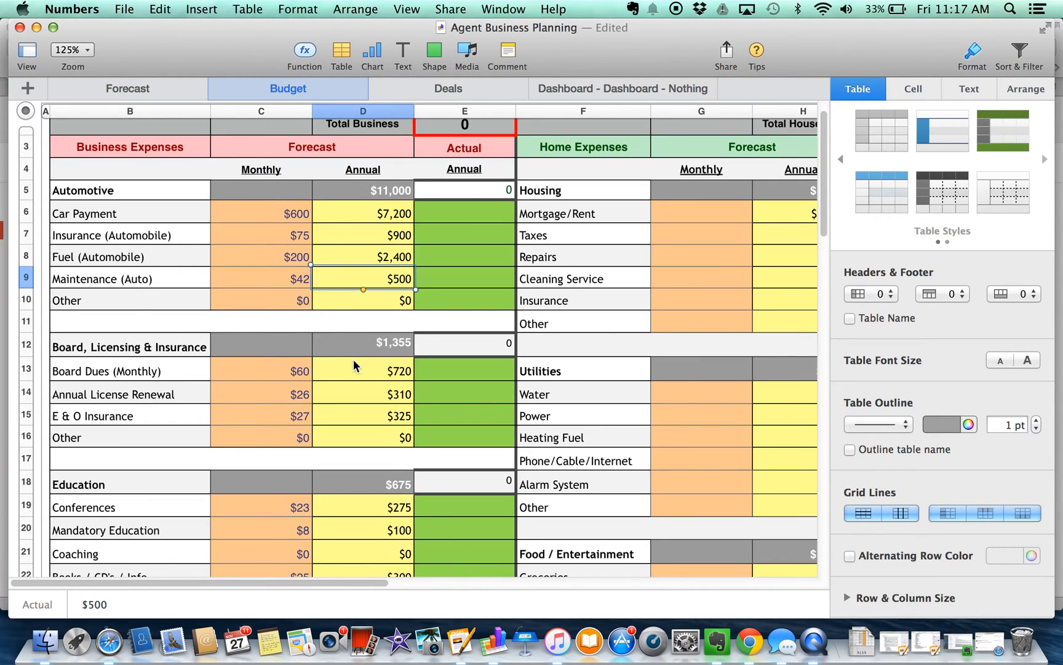
left_click(360, 369)
left_click(364, 399)
left_click(360, 415)
scroll(416, 402, "down", 3)
scroll(417, 402, "down", 7)
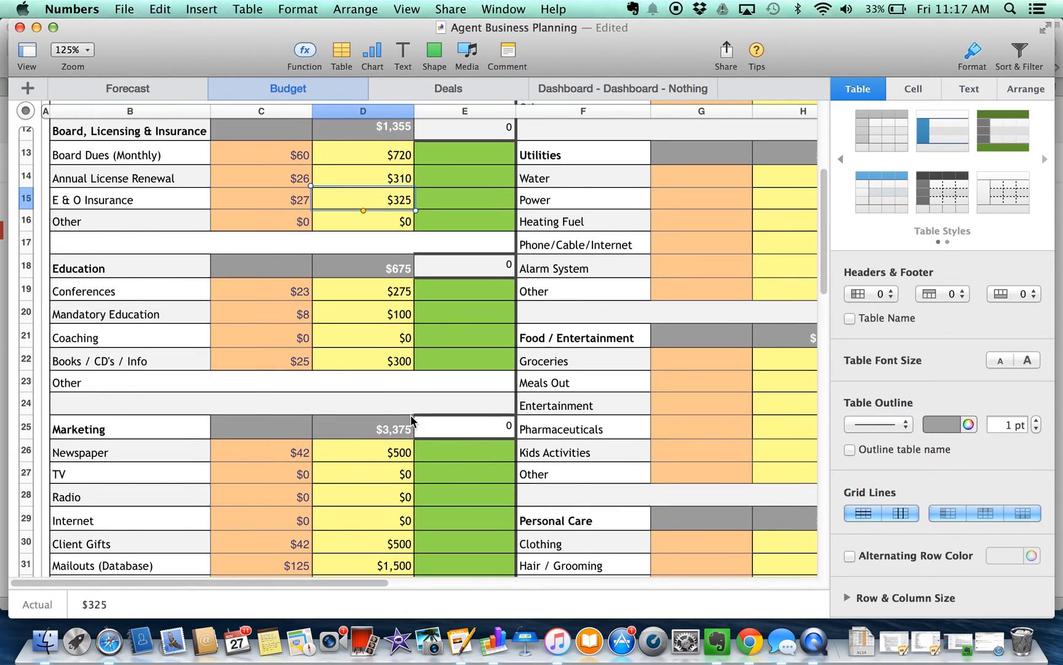
Review the Marketing and Office Expenses sections and inspect the annual forecast cell for Commissions Split.
scroll(410, 435, "down", 9)
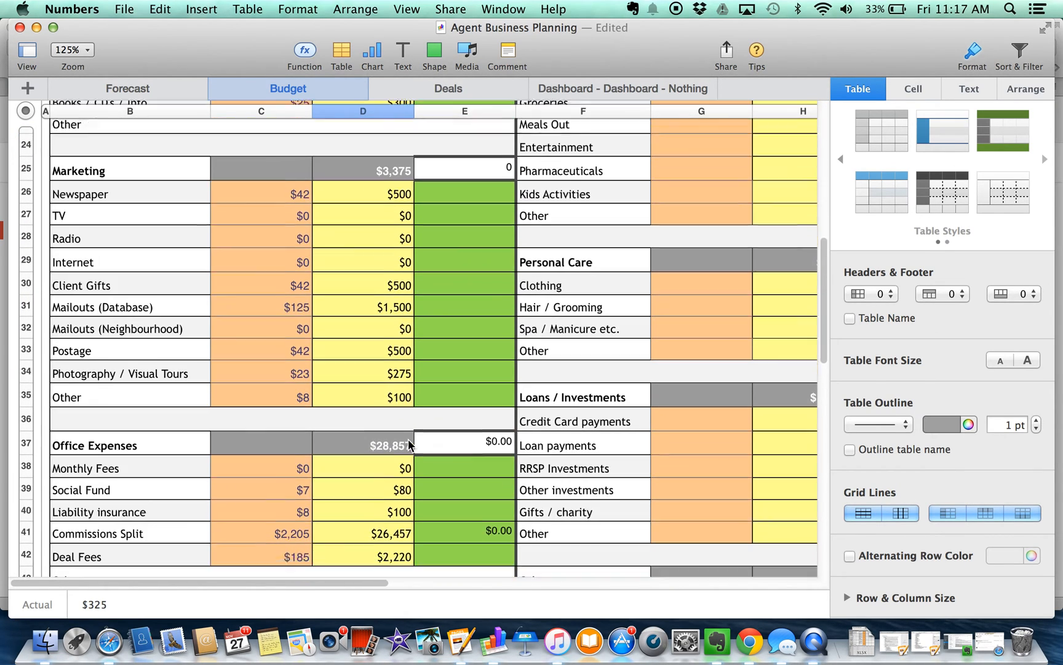
scroll(404, 455, "down", 2)
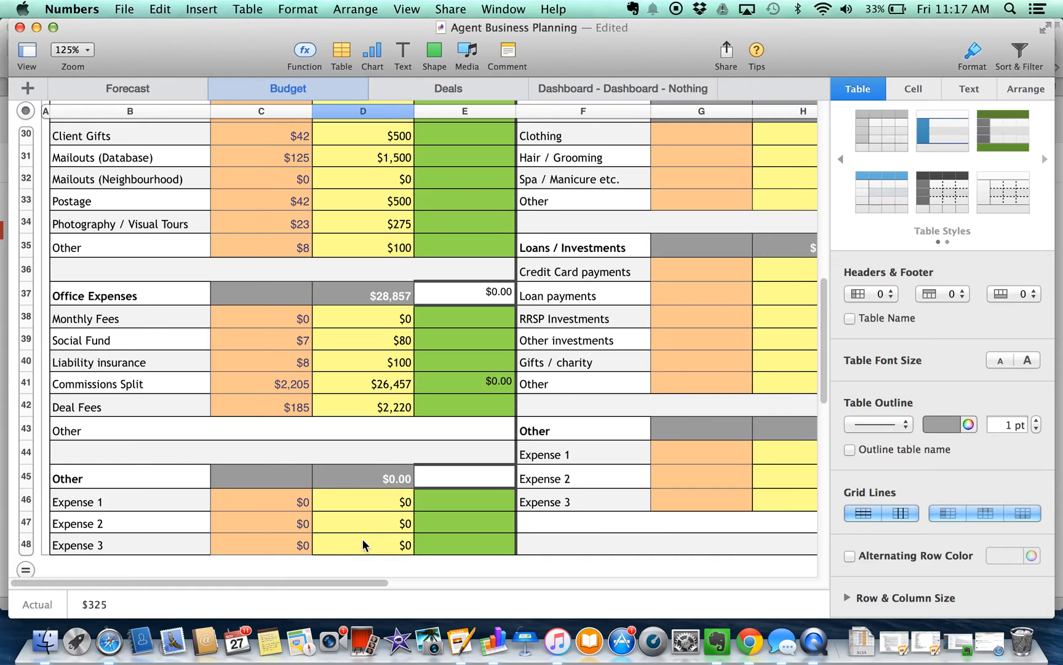
left_click(382, 389)
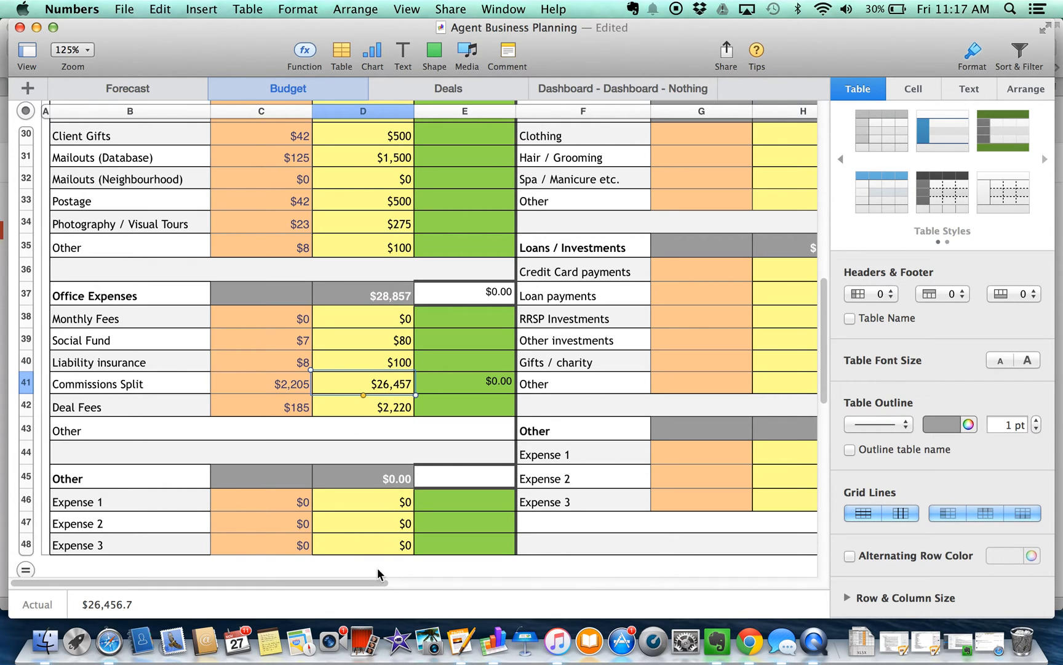
Inspect the annual forecast cells for the Housing items under Home Expenses, from Mortgage/Rent to Other.
left_click_drag(368, 583, 551, 588)
scroll(376, 424, "up", 15)
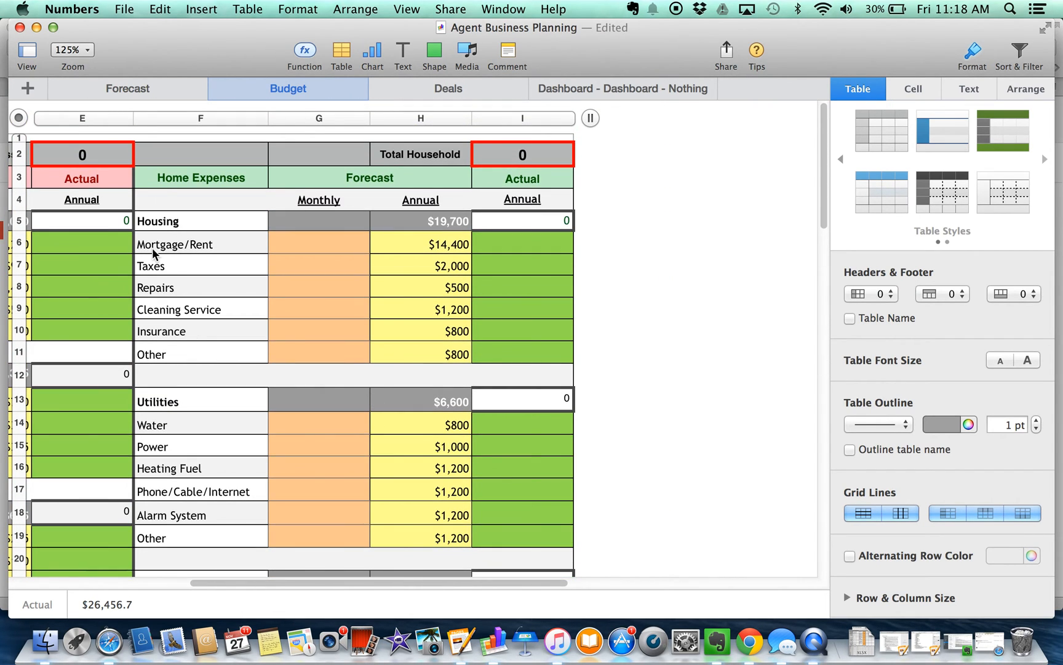
left_click(436, 253)
left_click(438, 271)
left_click(439, 292)
left_click(436, 312)
left_click(434, 354)
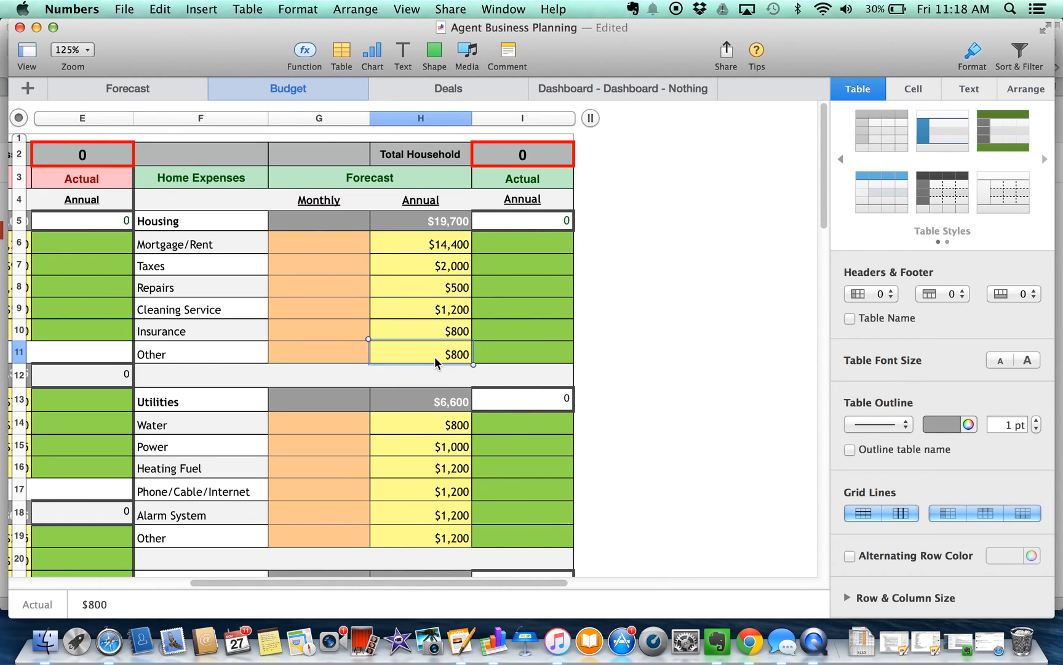
Inspect the annual forecast cells for the Utilities items under Home Expenses, from Water to Other.
left_click(445, 425)
left_click(441, 448)
left_click(440, 471)
left_click(448, 496)
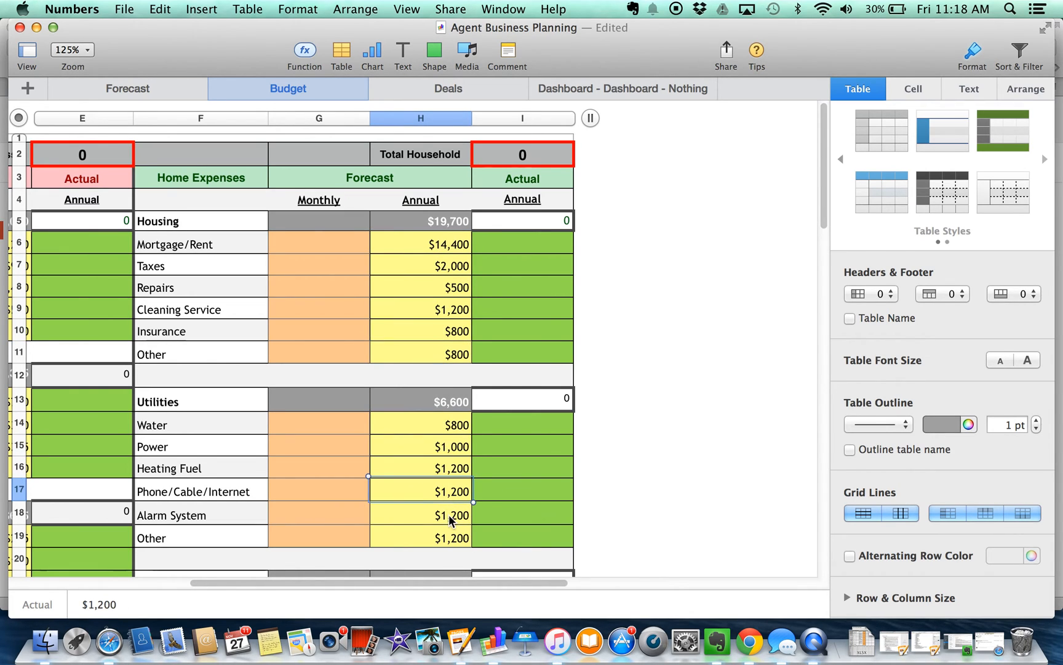
left_click(448, 517)
left_click(448, 539)
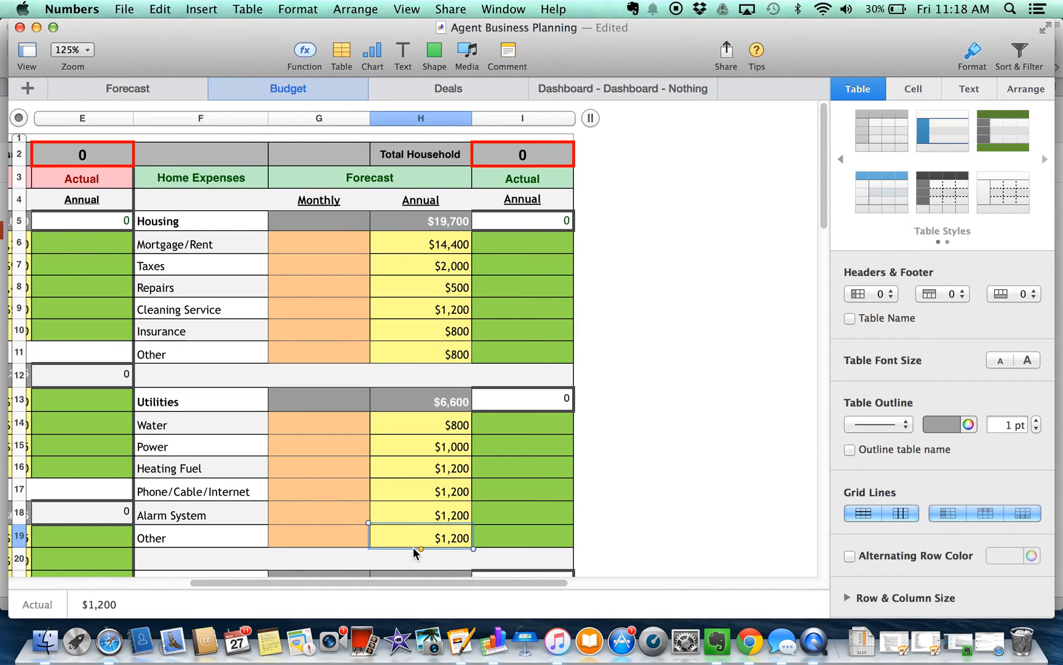
left_click(413, 522)
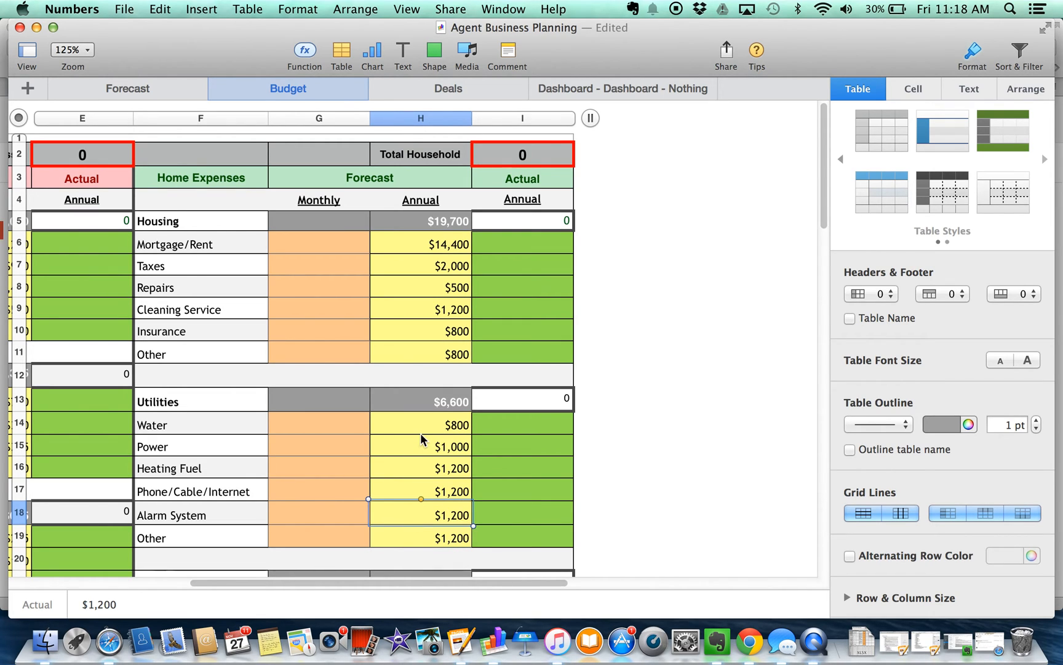
Open the Deals sheet and view its deal-tracking columns, such as Listing Price, Sale Price and Lead Source.
left_click_drag(361, 584, 149, 586)
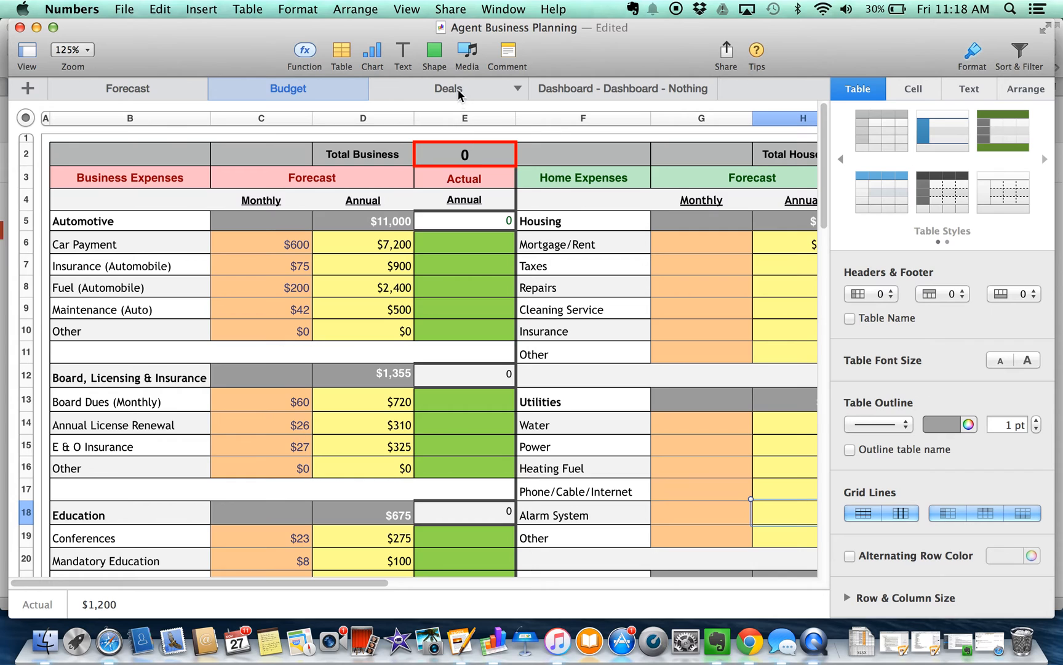
left_click(441, 93)
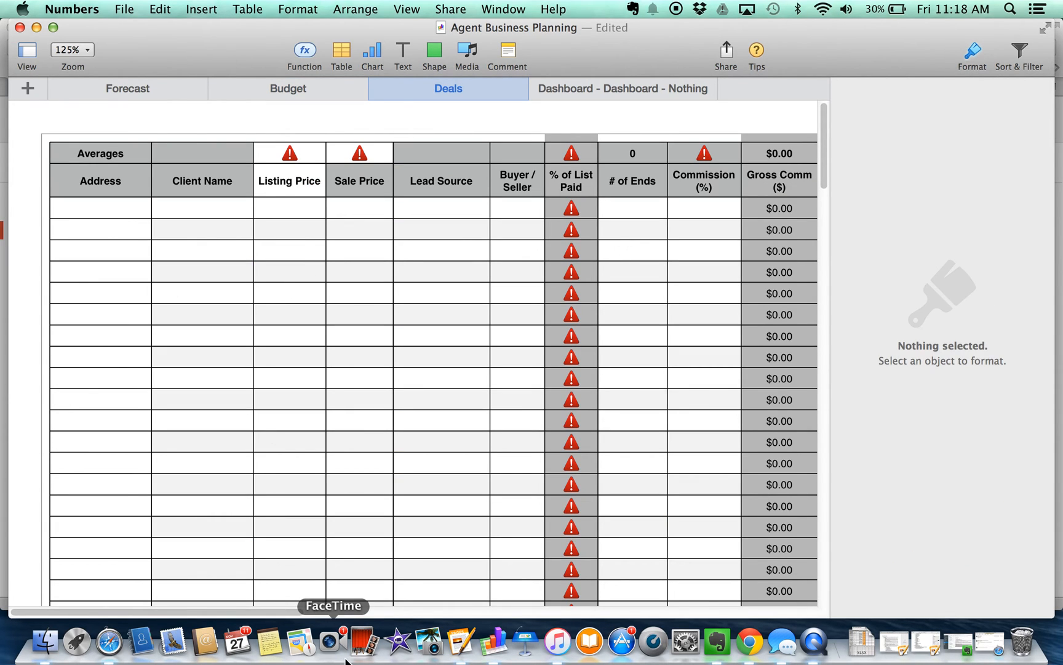
mouse_move(297, 611)
left_mouse_down()
mouse_move(639, 601)
mouse_move(278, 616)
left_mouse_up()
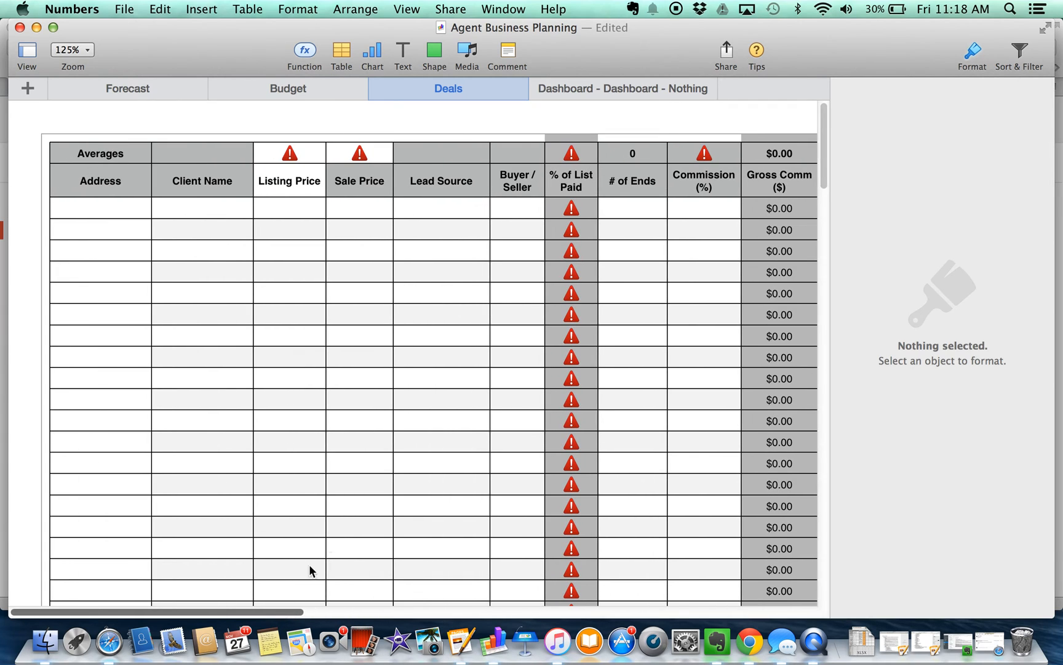
Open the Dashboard sheet and review its goal, actual, pending, variance, Total Expenses and Profit / Loss columns.
left_click(624, 84)
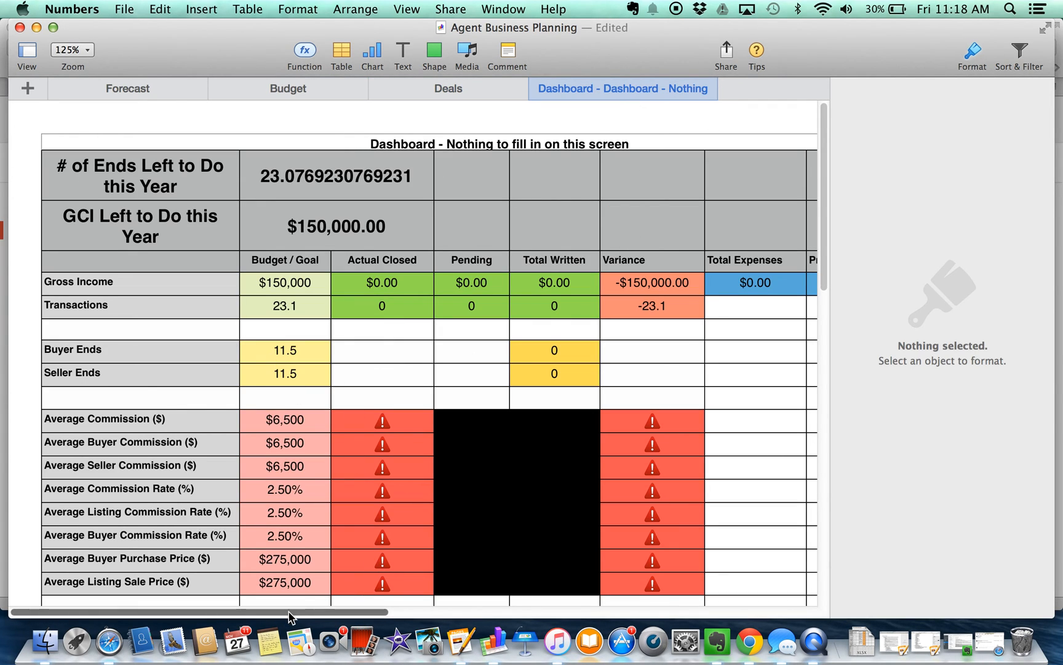
left_click_drag(289, 611, 339, 612)
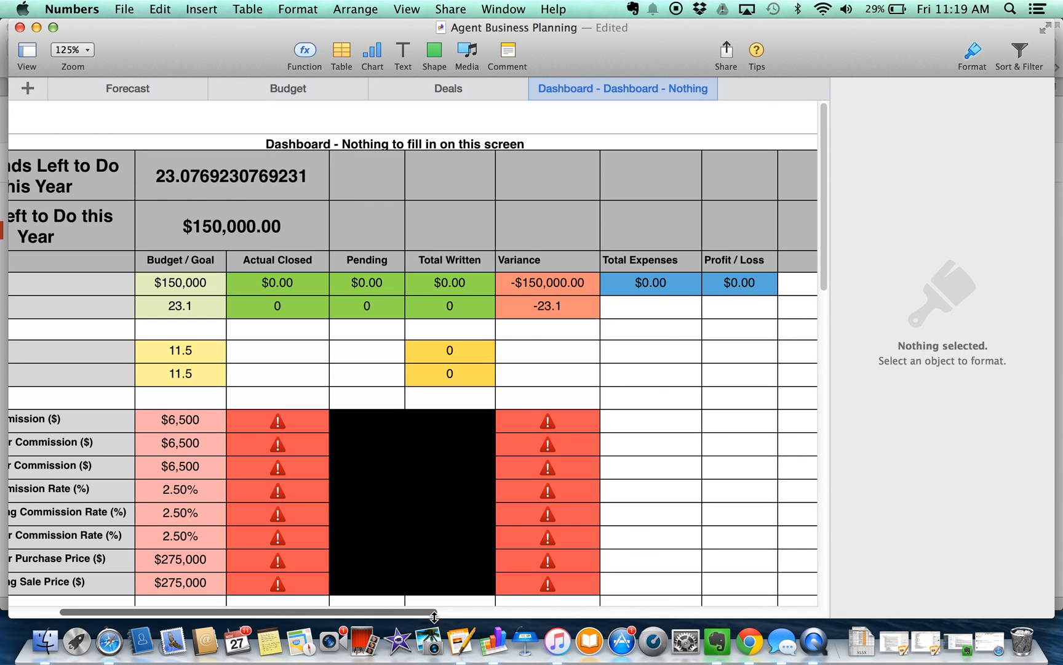
left_click_drag(434, 612, 385, 612)
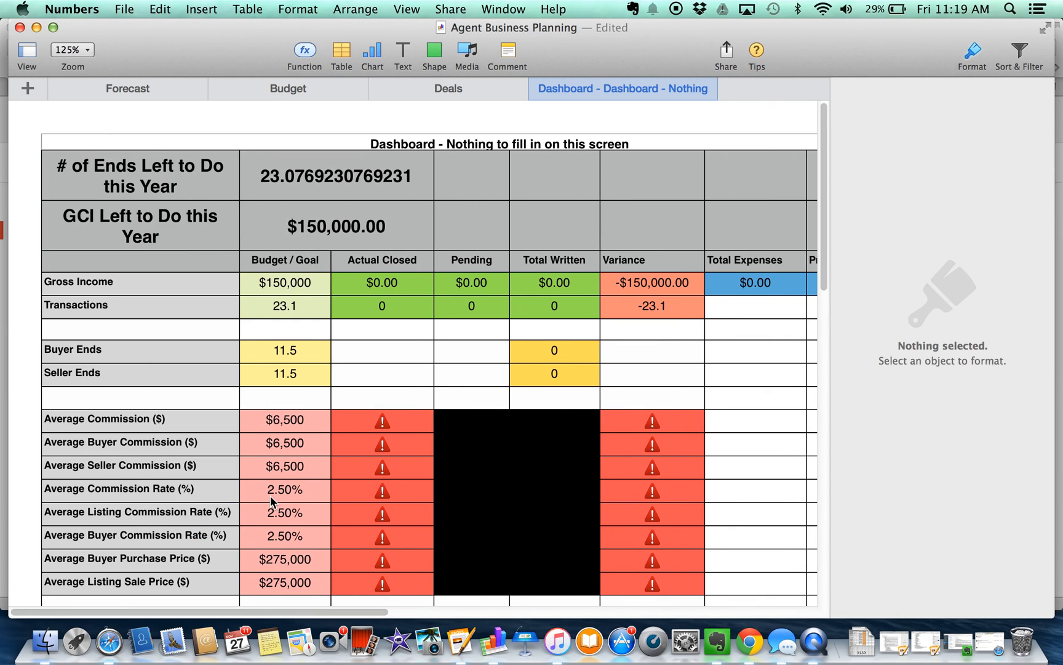
Revisit the Forecast sheet's orange input boxes and return to the Budget sheet's expense forecasts.
left_click(140, 89)
left_click(287, 87)
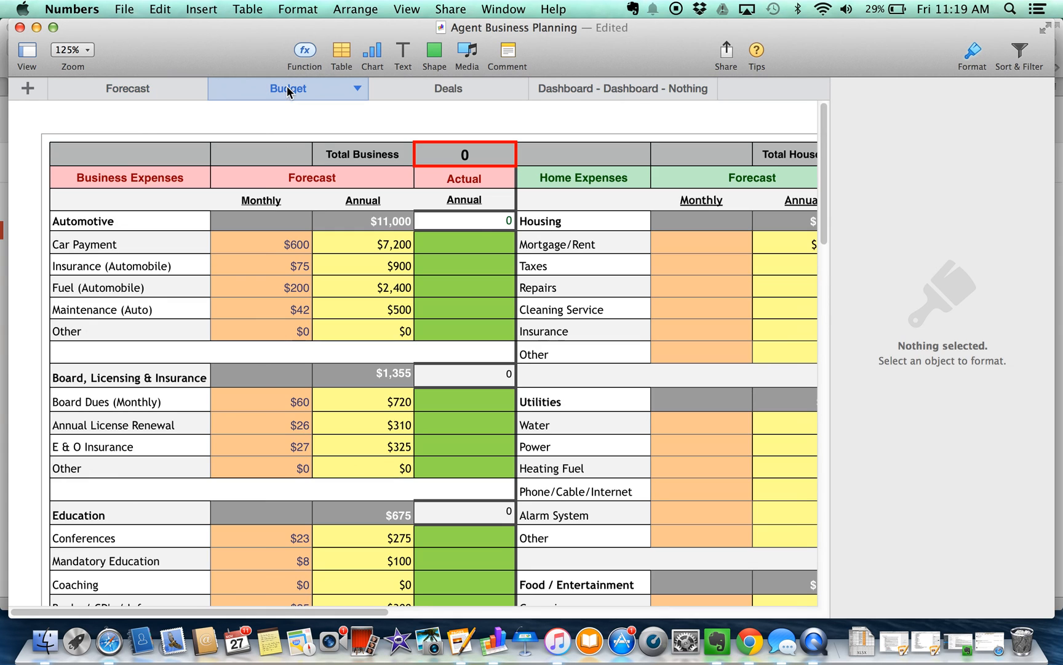
left_click(121, 92)
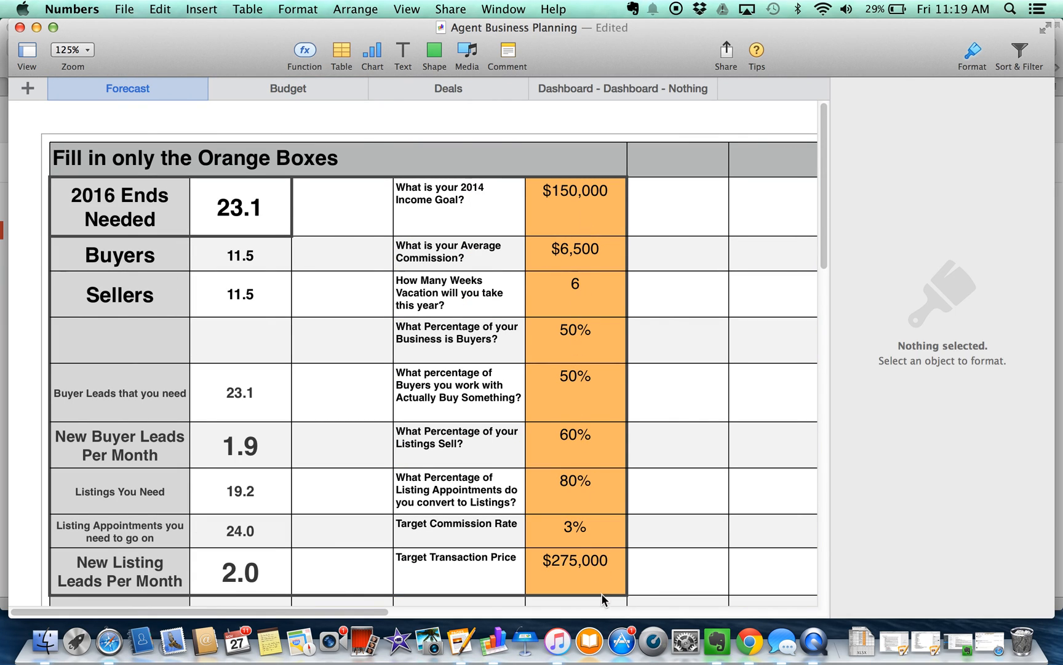
left_click(306, 84)
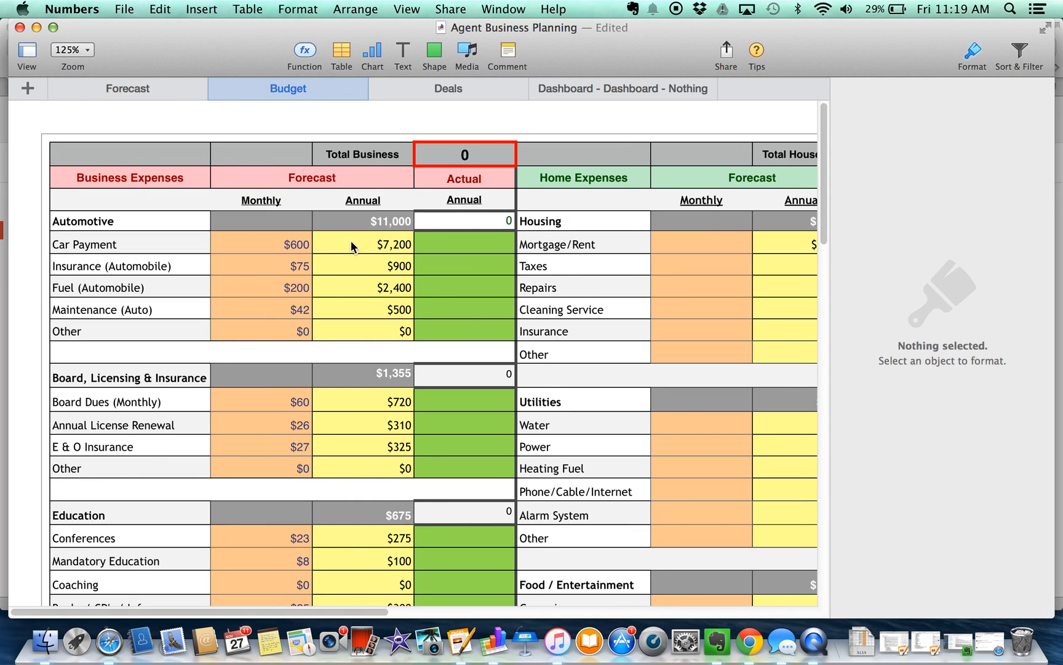